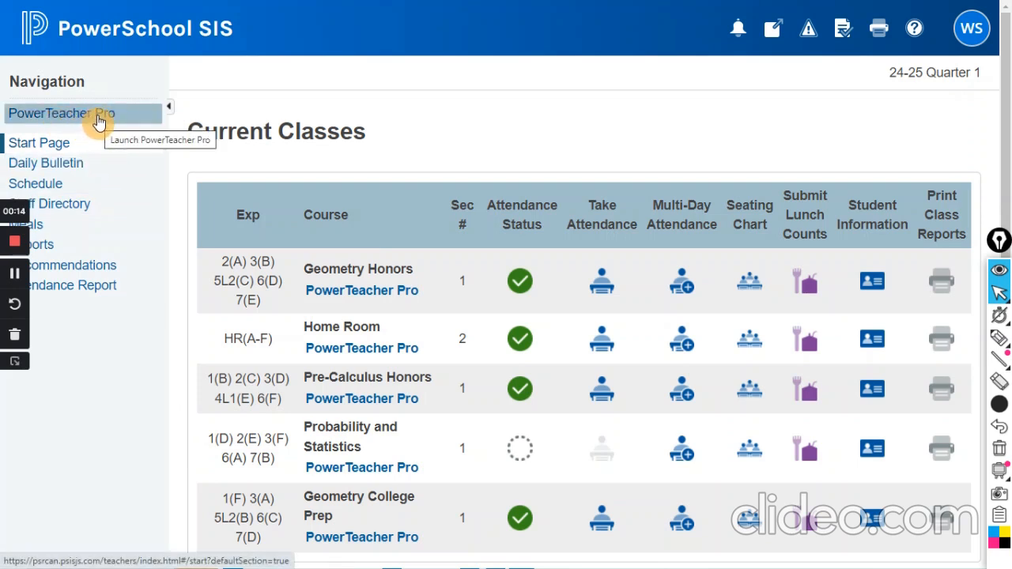
- Launch PowerTeacher Pro and open the Traditional Grade Calculations settings
left_click(98, 120)
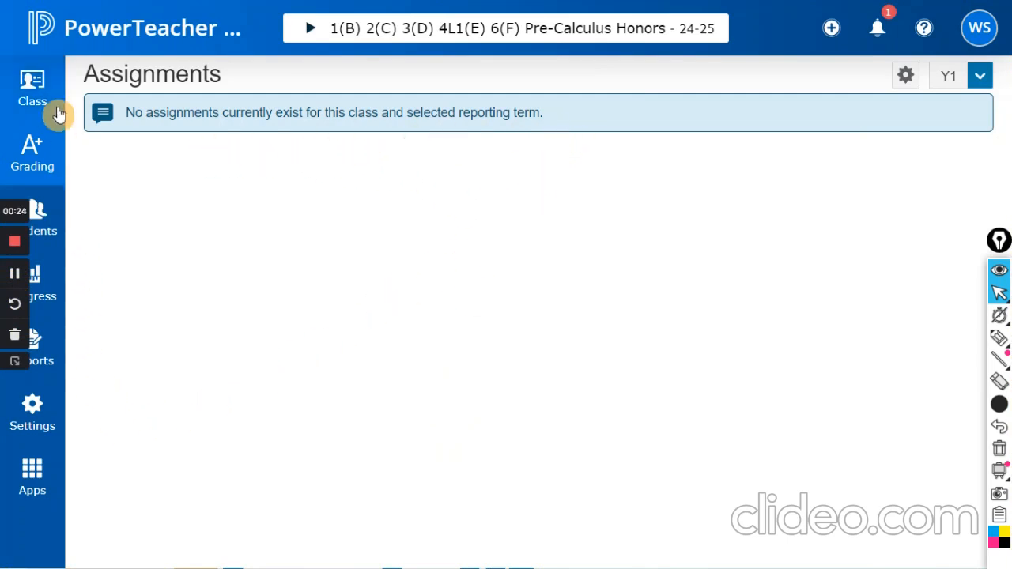
left_click(33, 415)
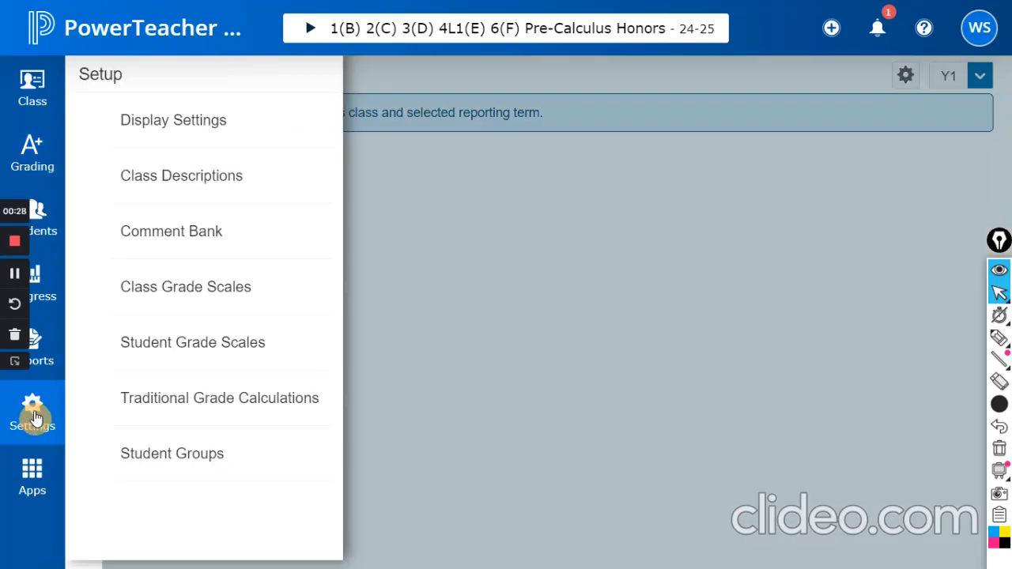
left_click(207, 403)
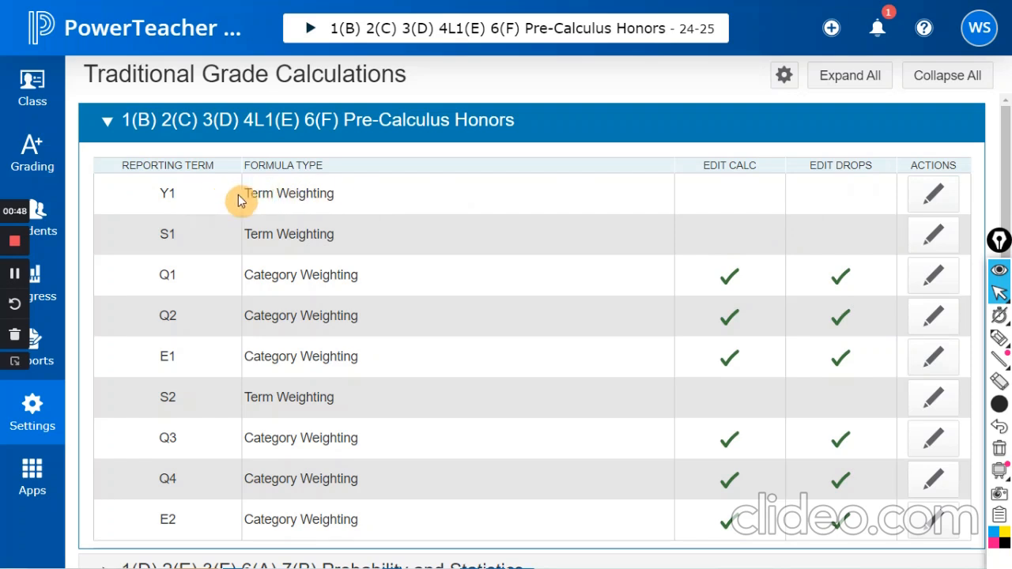
- Review the term weighting formulas of the Y1 and S1 reporting terms for Pre-Calculus Honors
left_click(933, 196)
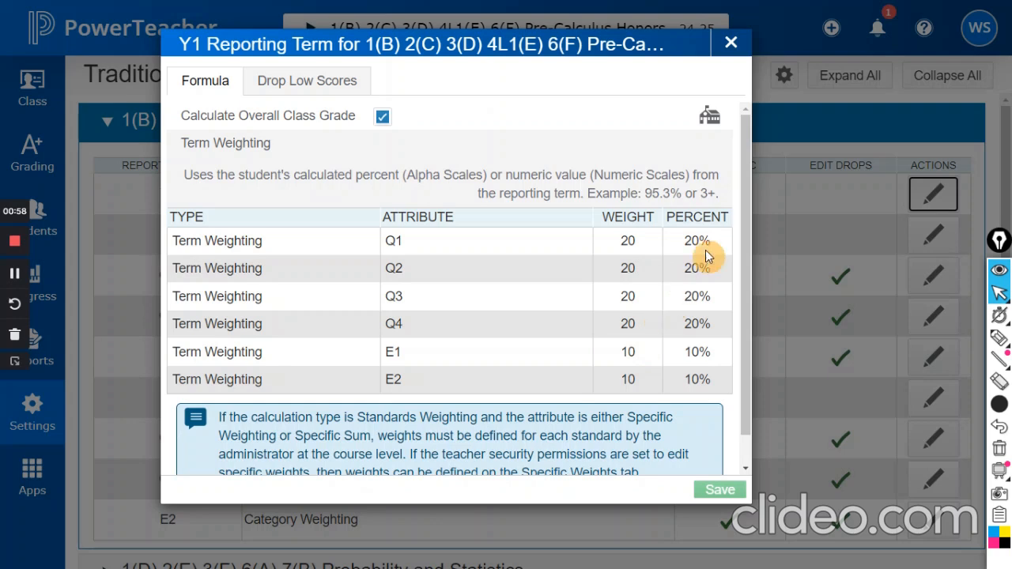
left_click(730, 49)
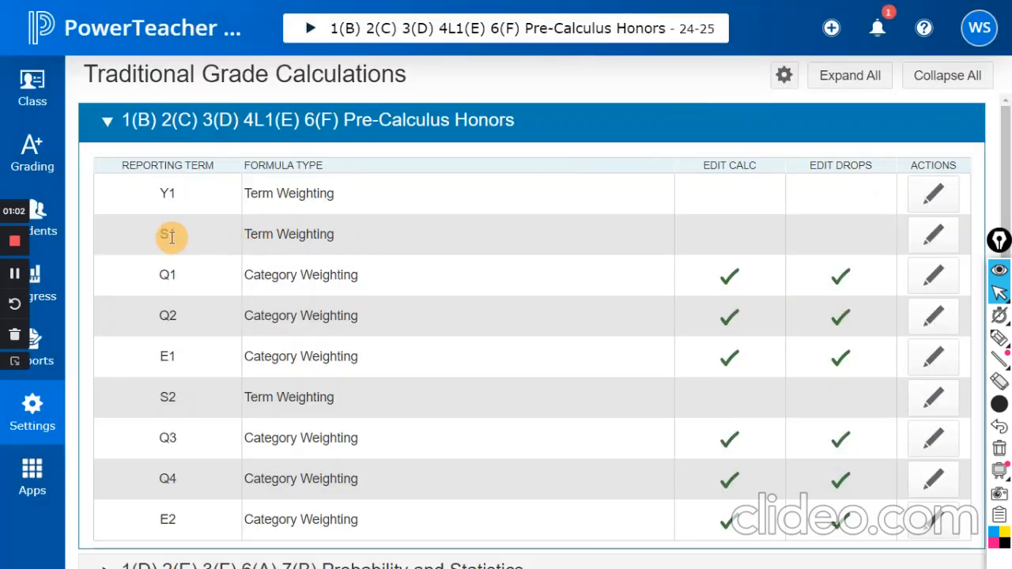
left_click(931, 236)
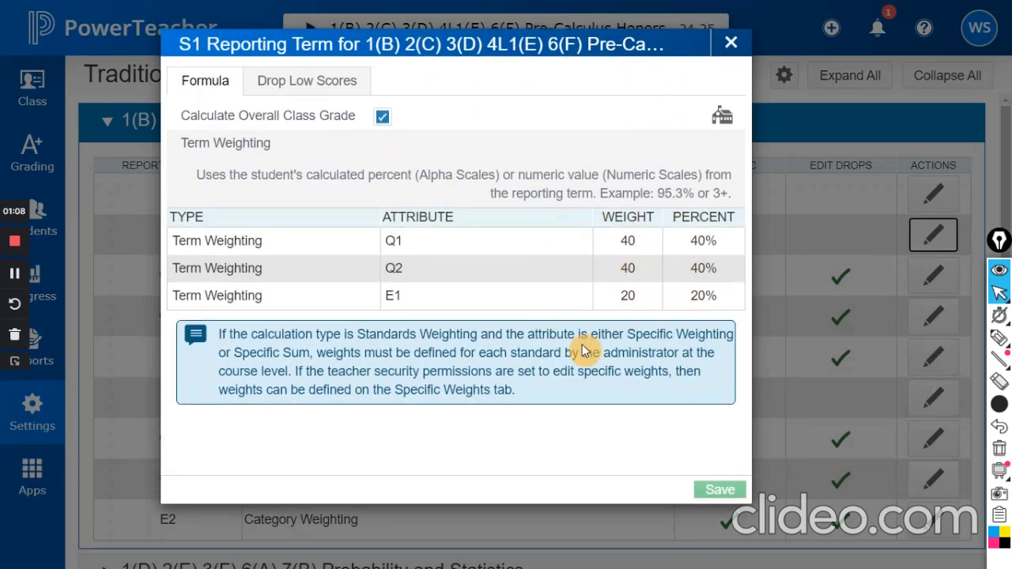
left_click(14, 278)
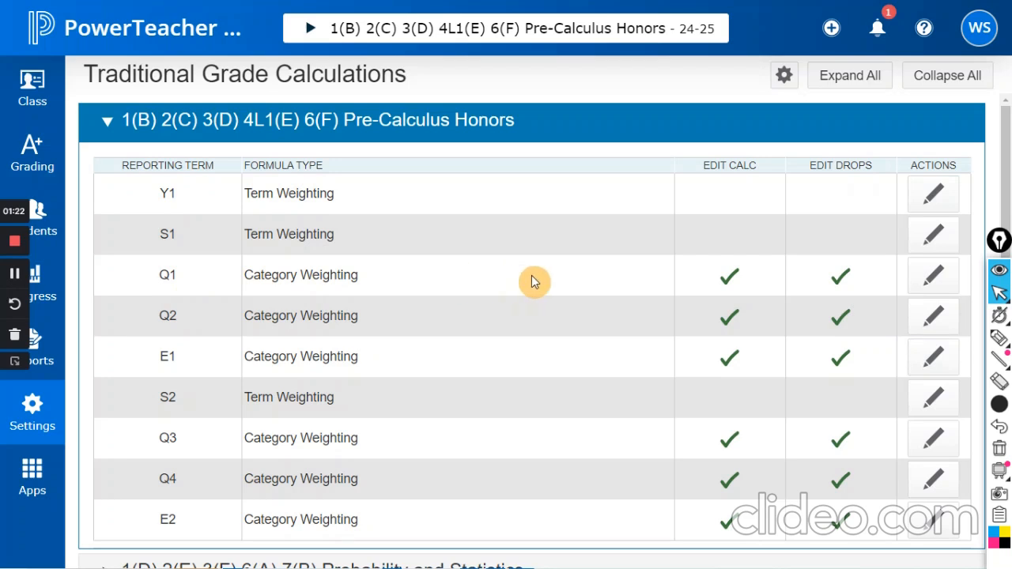
- Open the Q1 grade formula for Pre-Calculus Honors and check the calculation types available for the Classwork and Homework rows
left_click(932, 276)
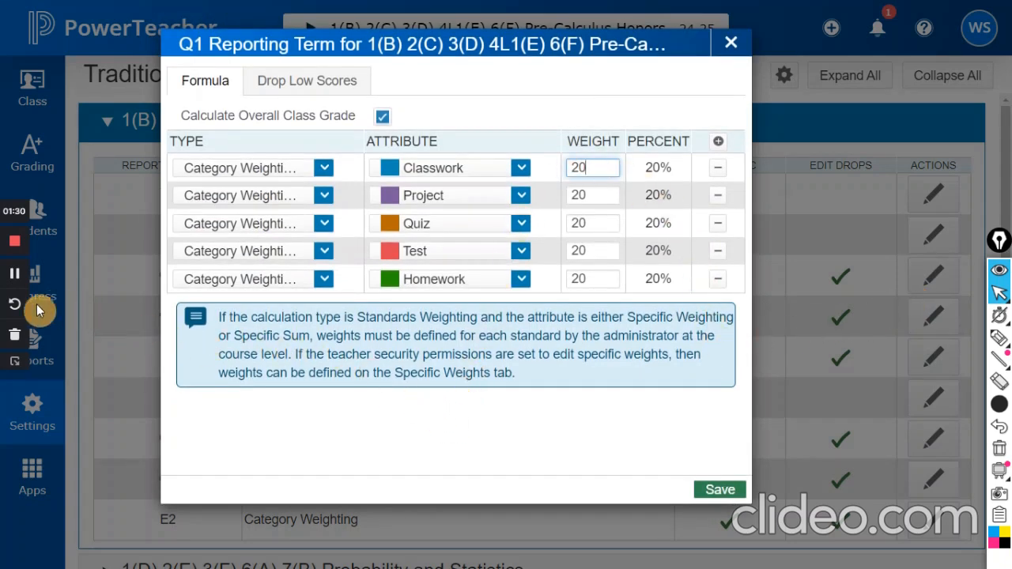
left_click(15, 279)
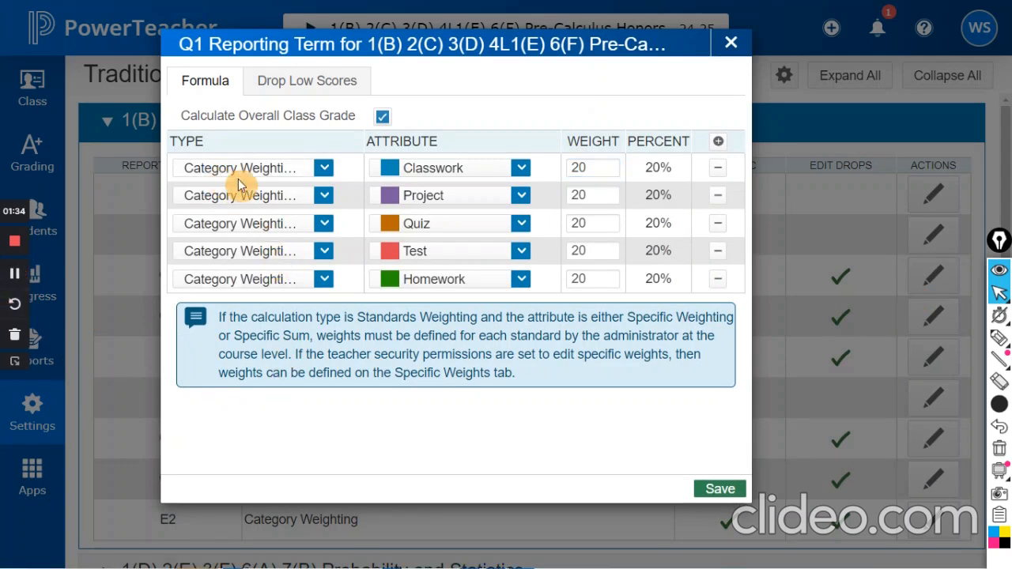
left_click(323, 169)
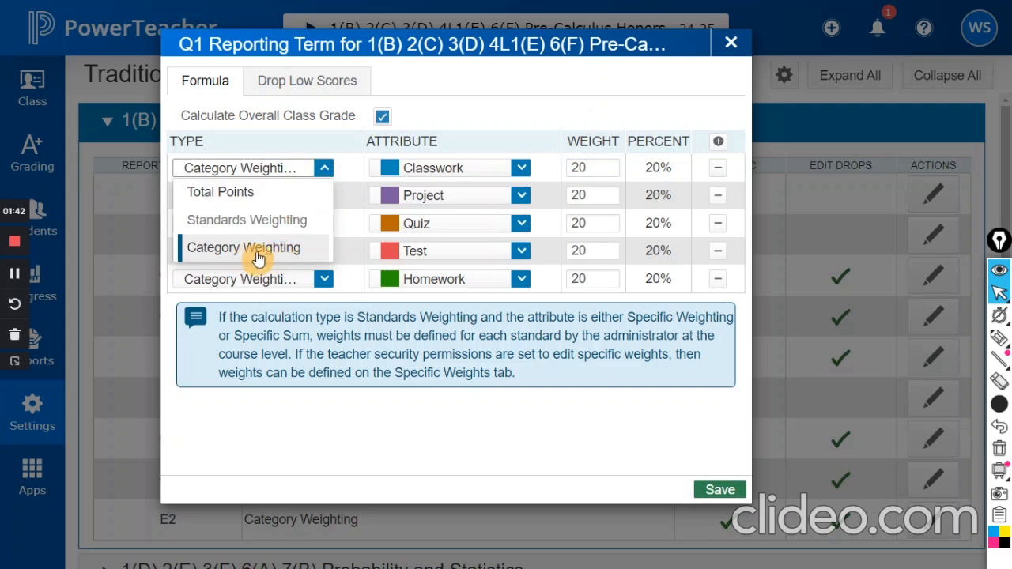
left_click(324, 169)
left_click(323, 277)
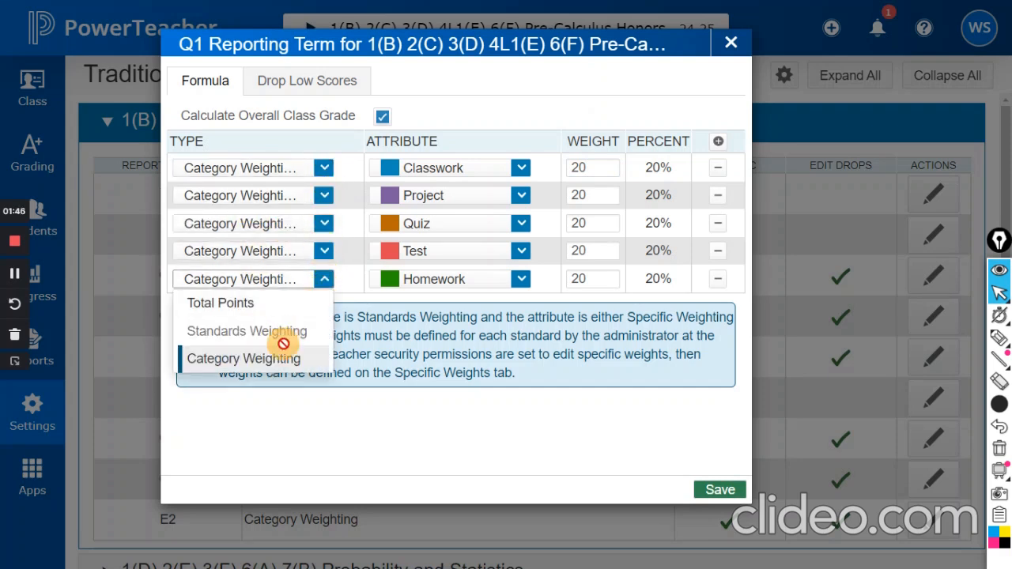
left_click(324, 280)
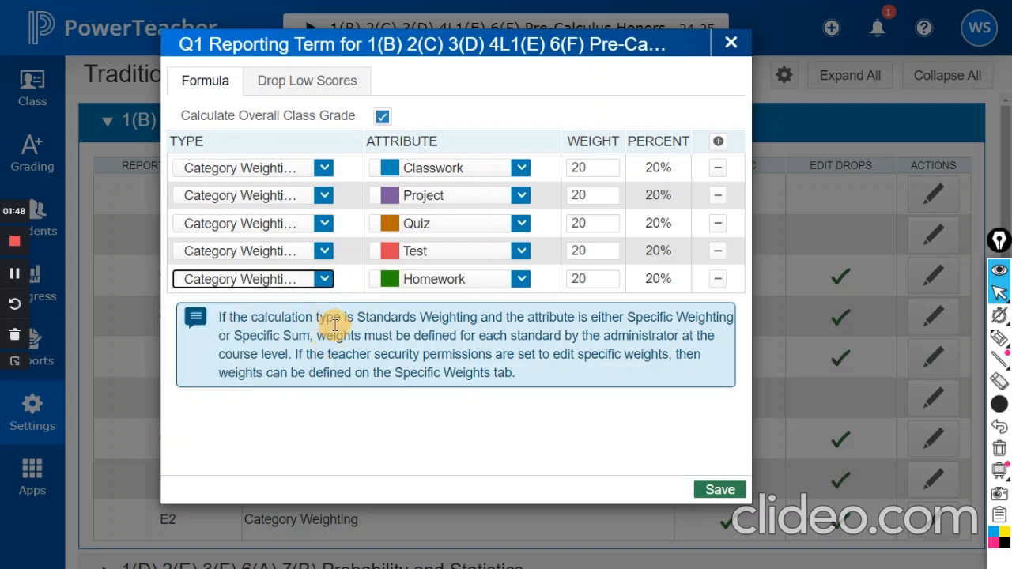
- Add an extra Category Weighting row to the Q1 formula, look through its category choices, and remove the row again
left_click(717, 144)
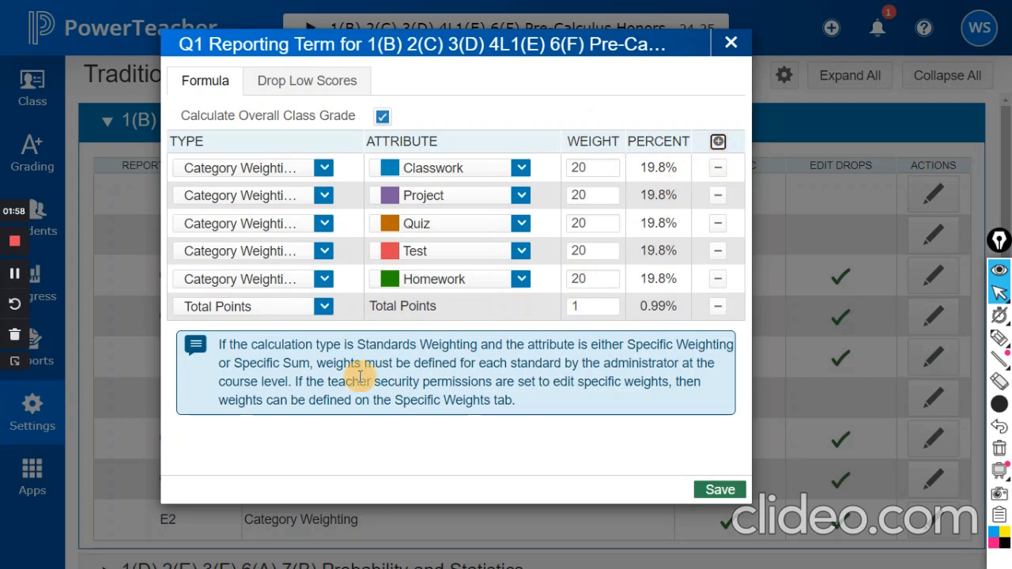
left_click(324, 311)
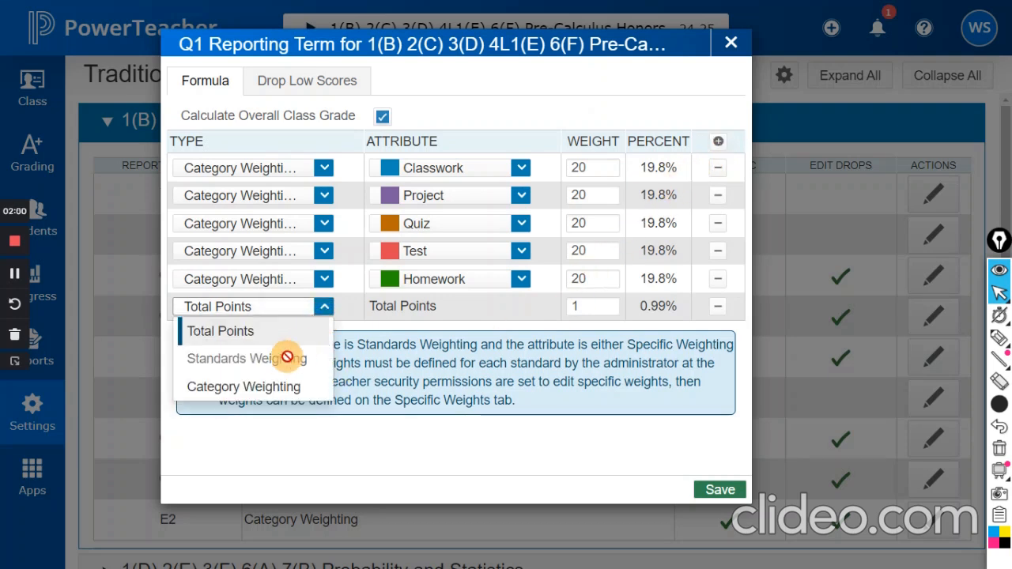
left_click(281, 386)
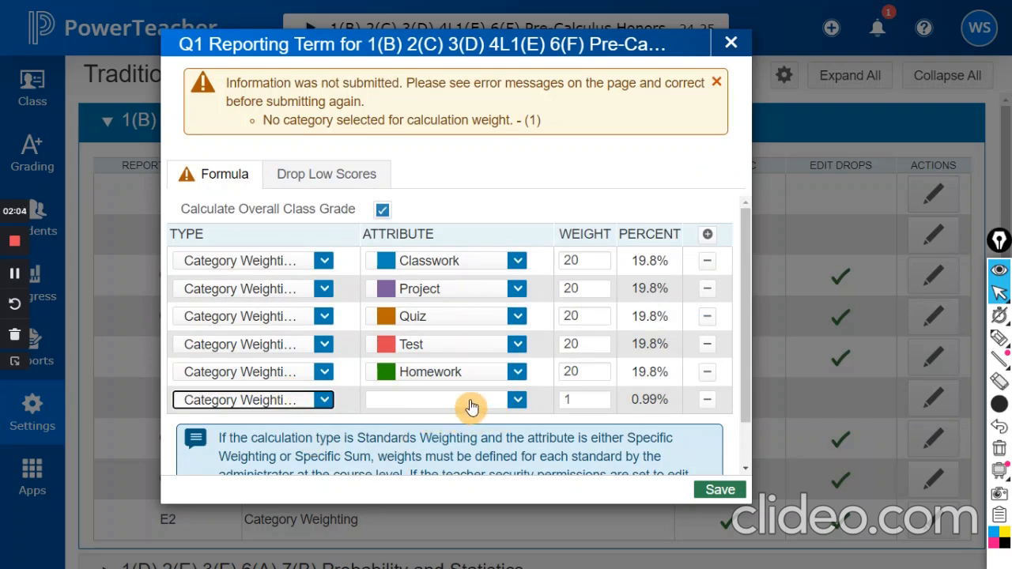
left_click(518, 402)
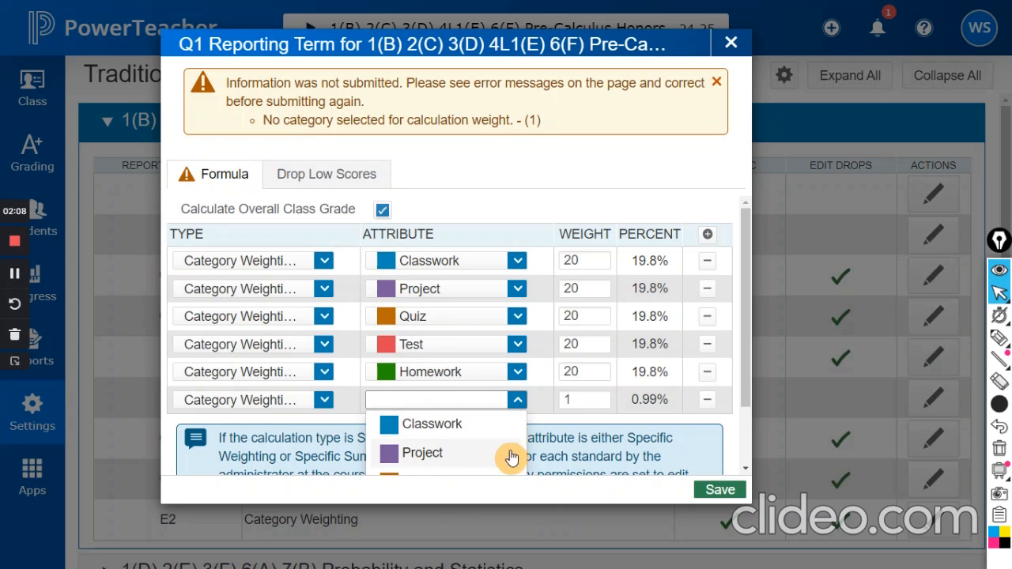
scroll(481, 449, "down", 2)
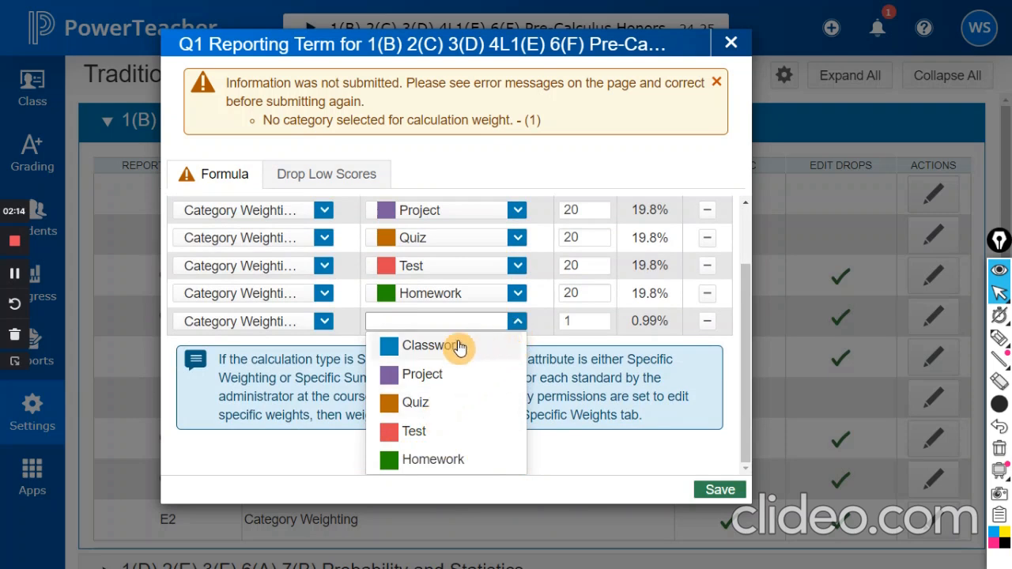
left_click(518, 331)
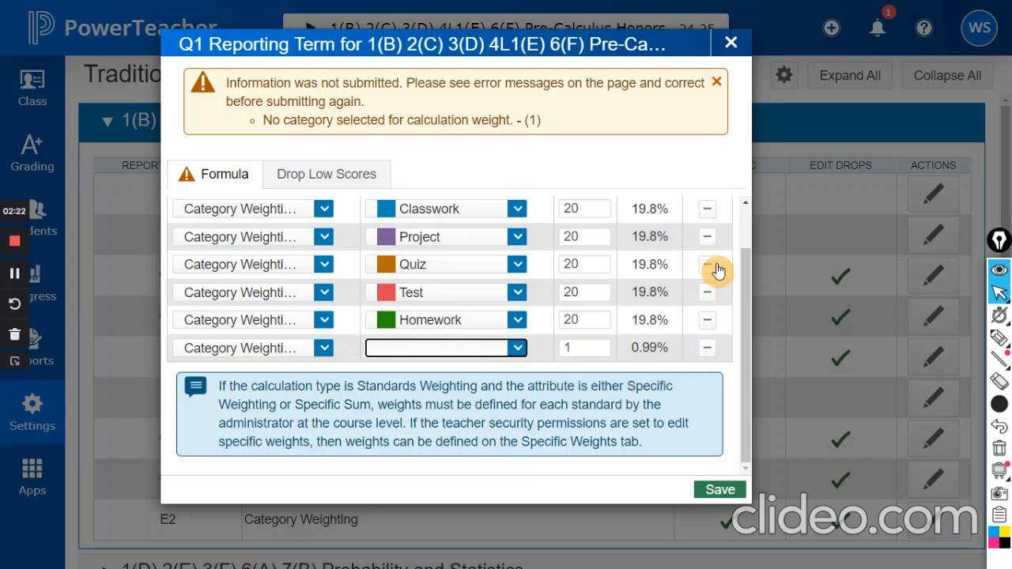
left_click(707, 351)
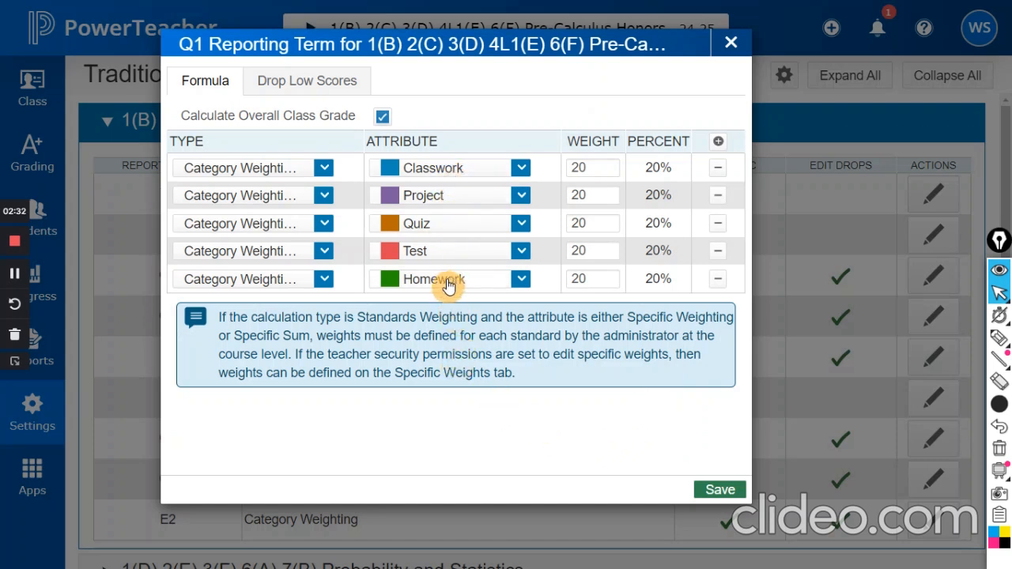
- Set the Q1 category weights to 15 for Classwork, 15 for Homework and 40 for Test
left_click(598, 168)
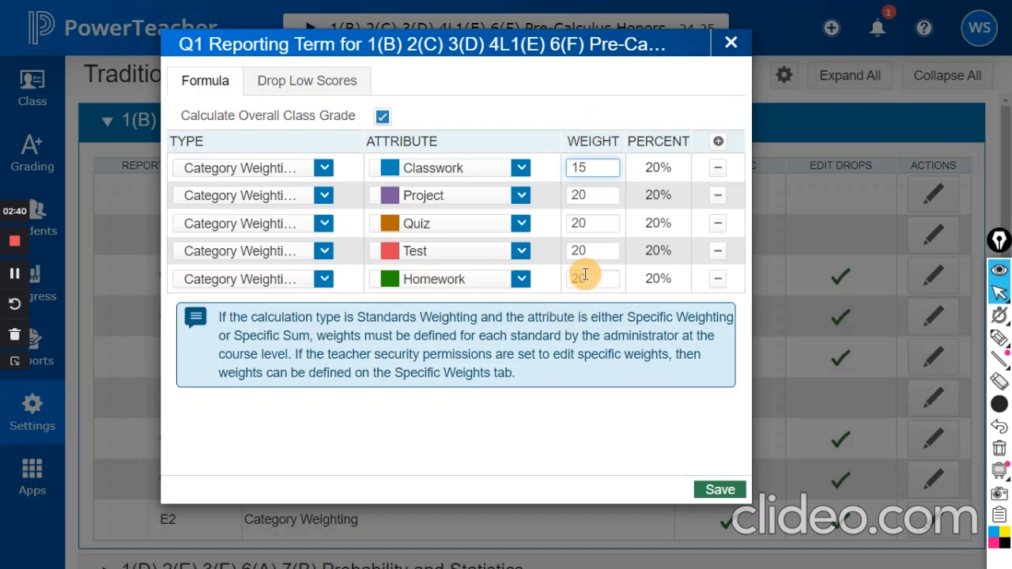
left_click(590, 281)
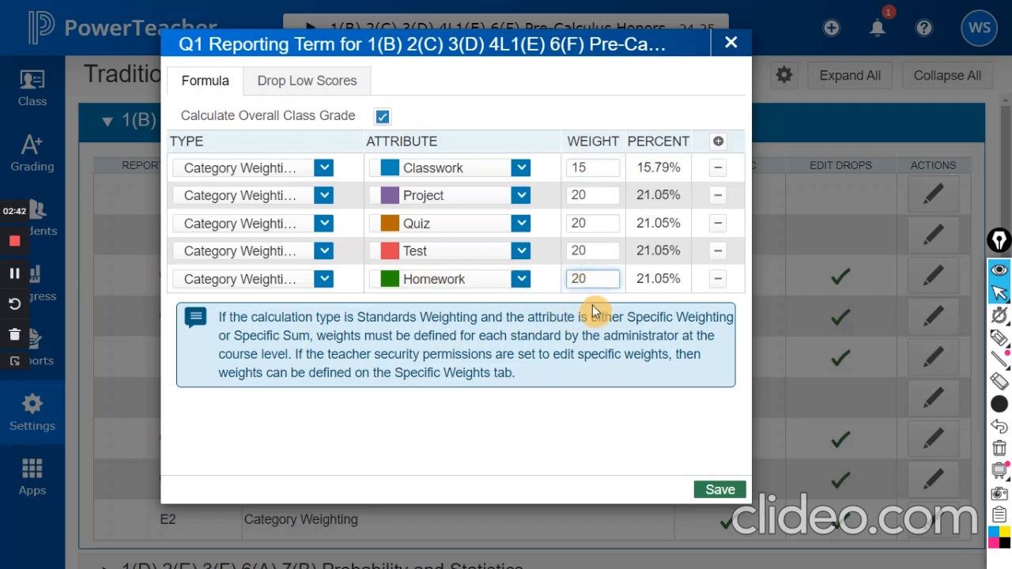
type("1")
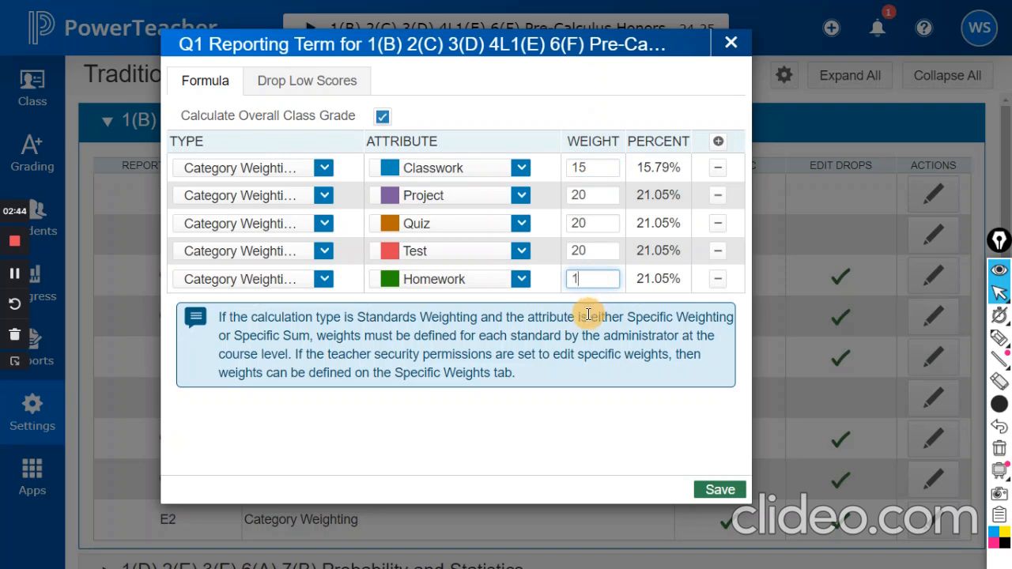
type("5")
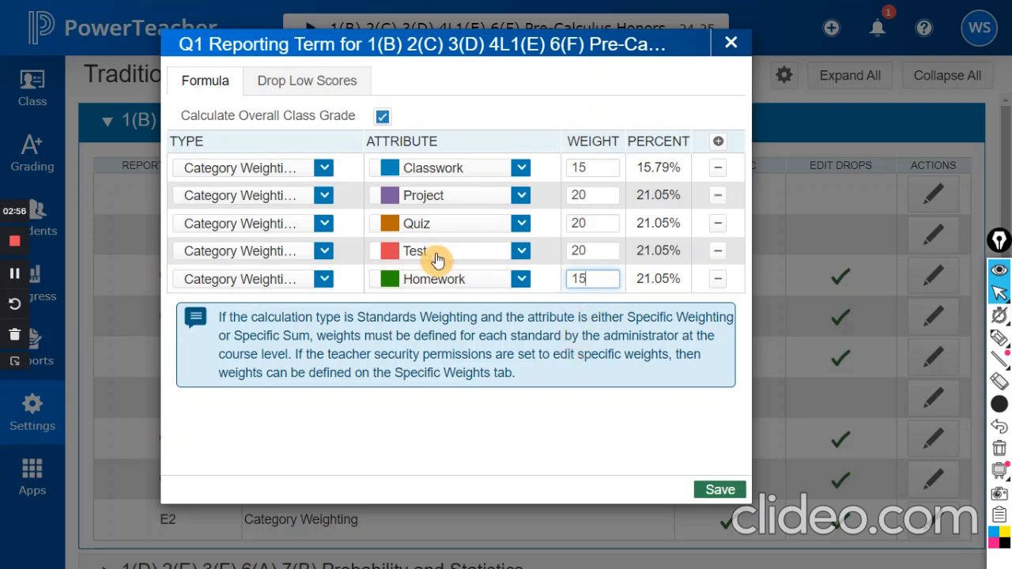
left_click(592, 250)
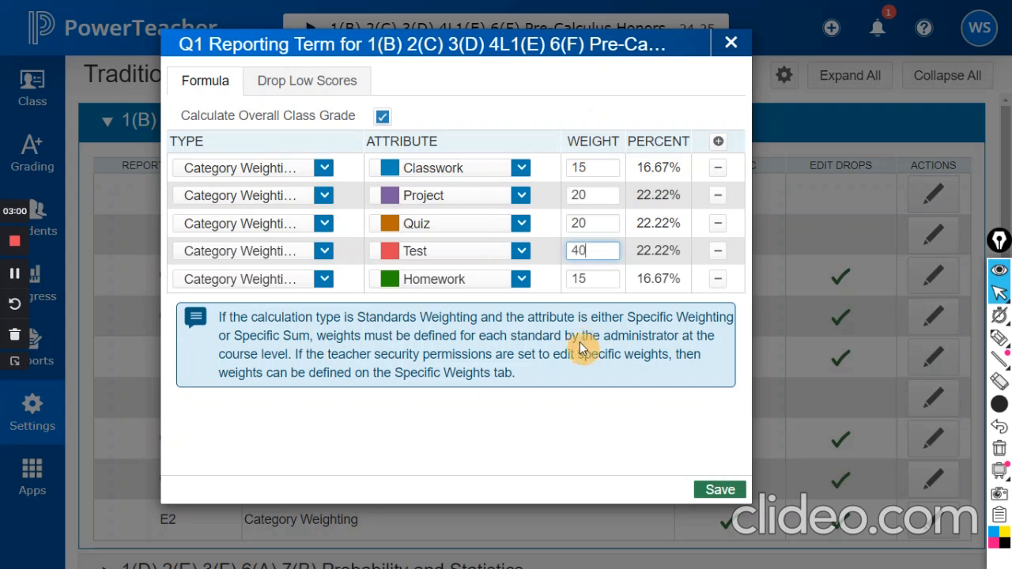
type("40")
- Set the Quiz weight to 30 and remove the Project category from the Q1 formula
left_click(599, 221)
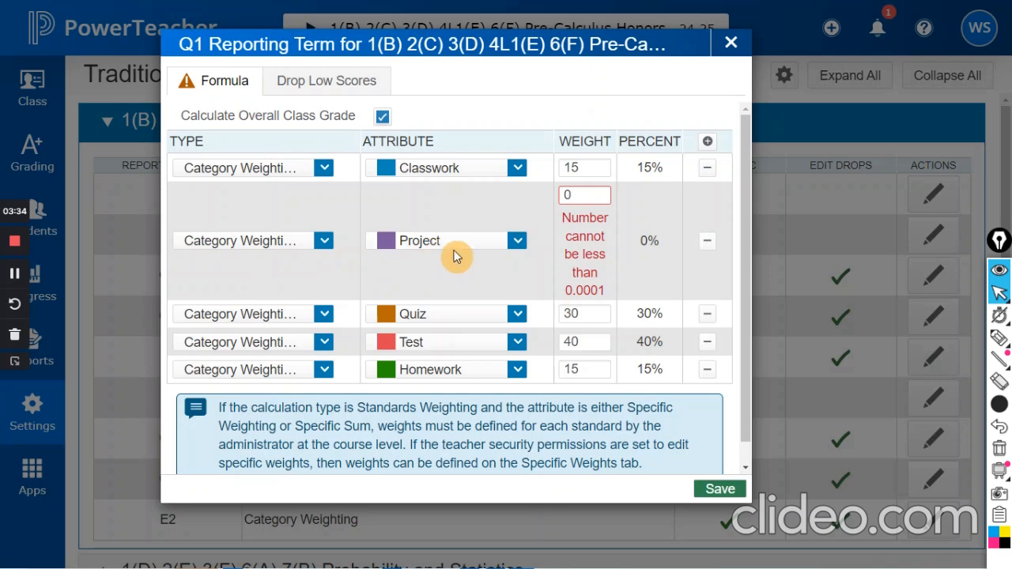
left_click(708, 247)
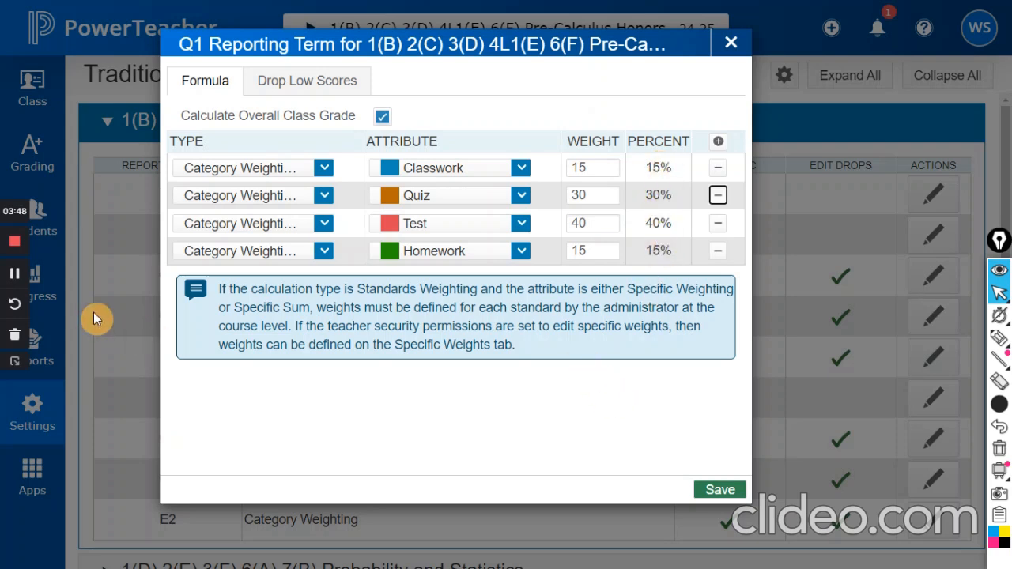
left_click(20, 278)
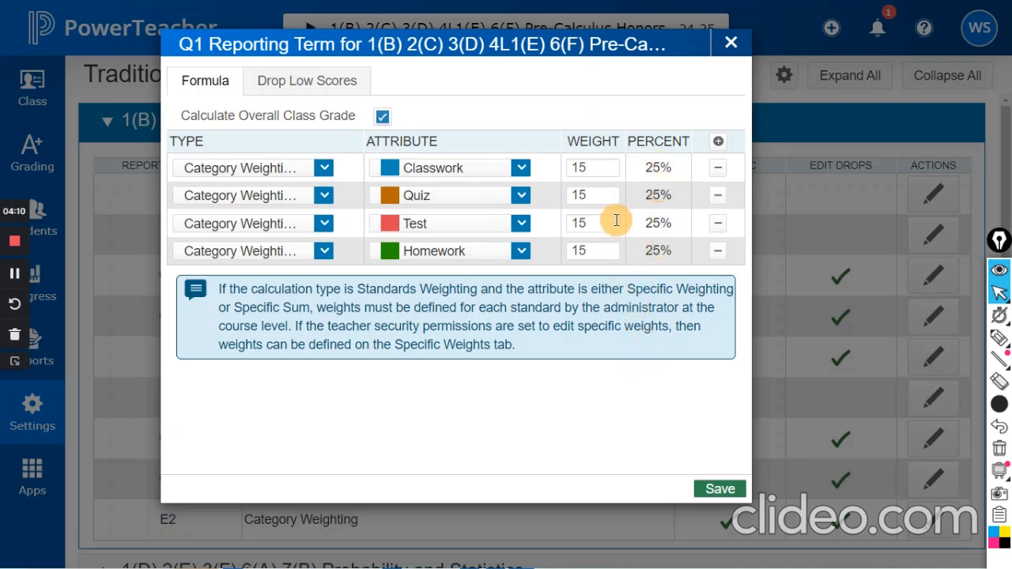
- Set the Test weight to 40 and the Quiz weight to 30, and save the Q1 grade calculation
left_click(598, 167)
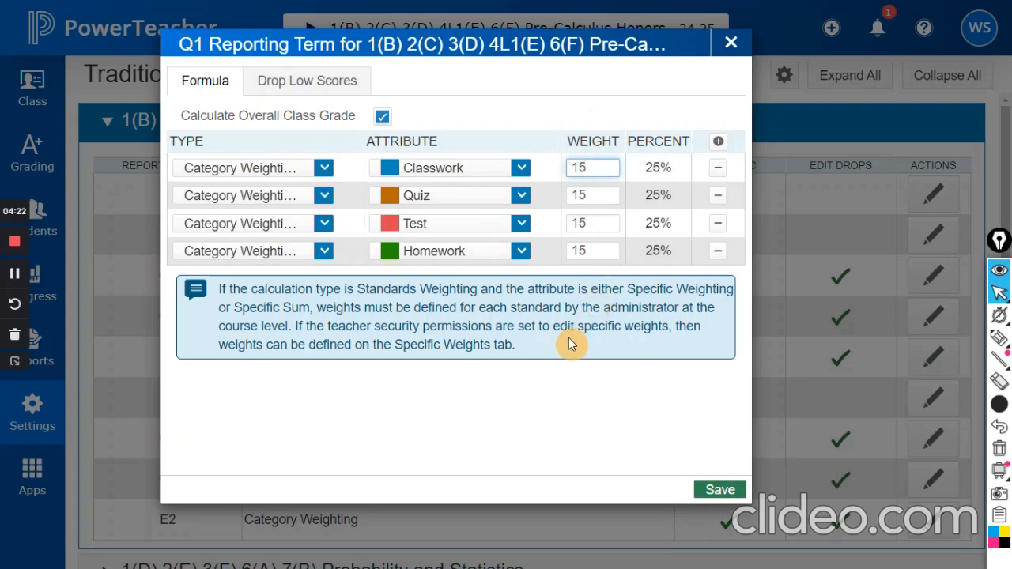
left_click(601, 226)
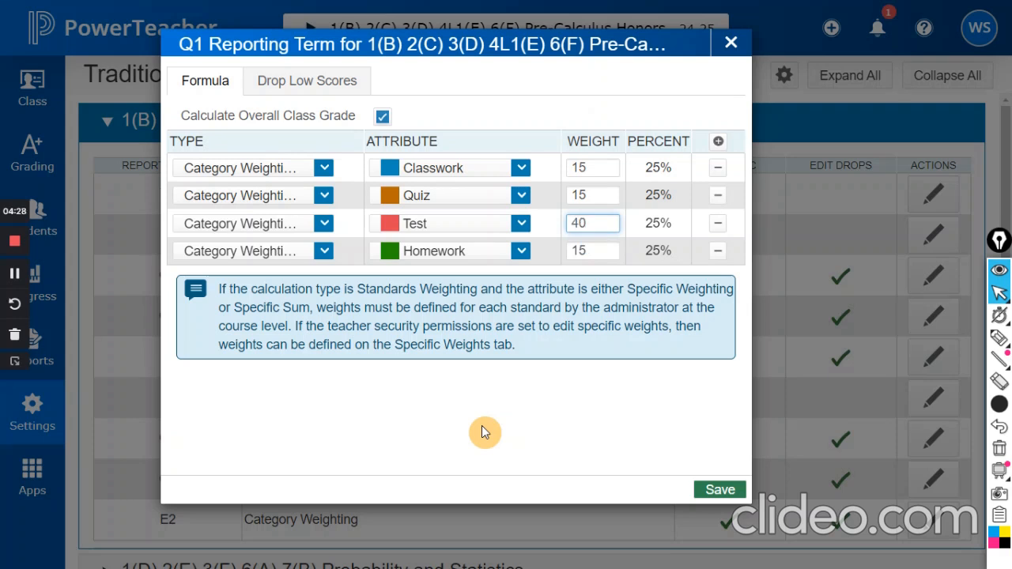
type("40")
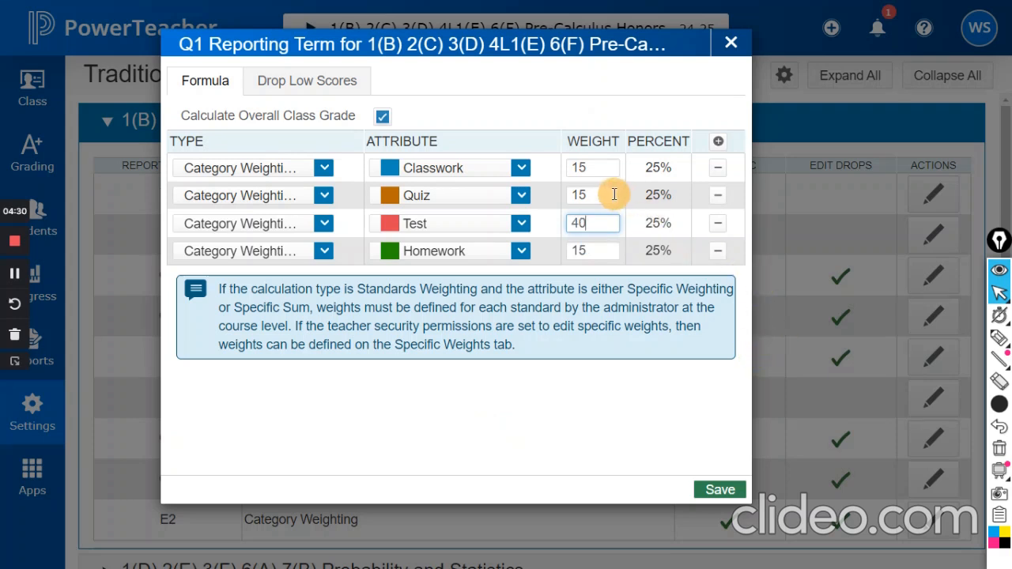
left_click(611, 194)
key("BackSpace")
key("BackSpace")
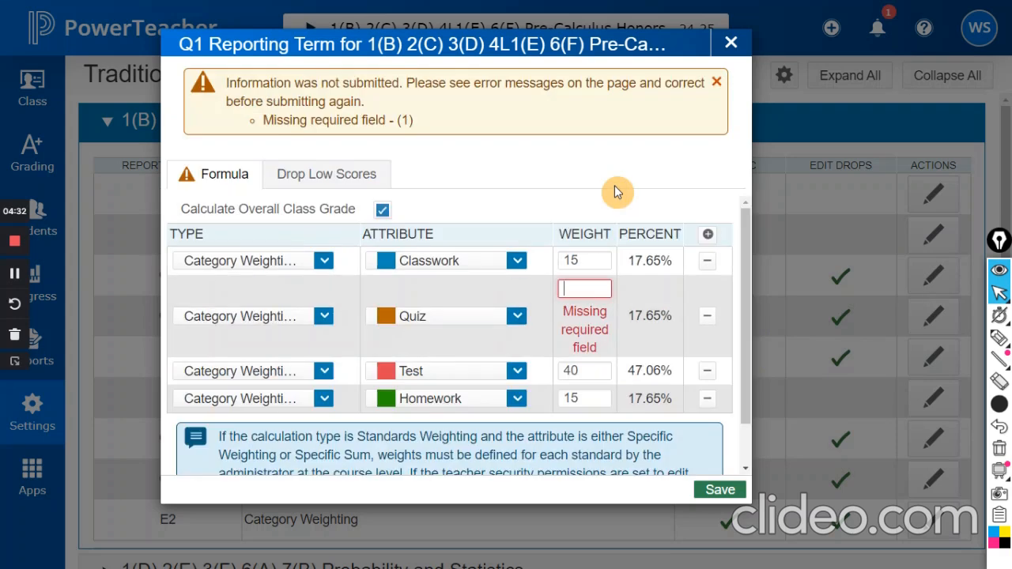
type("30")
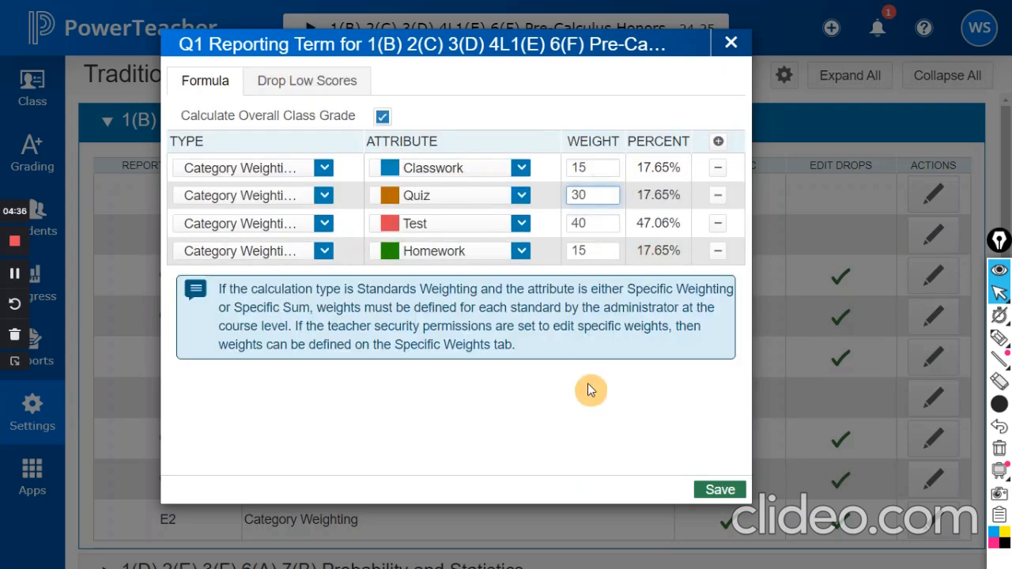
left_click(578, 437)
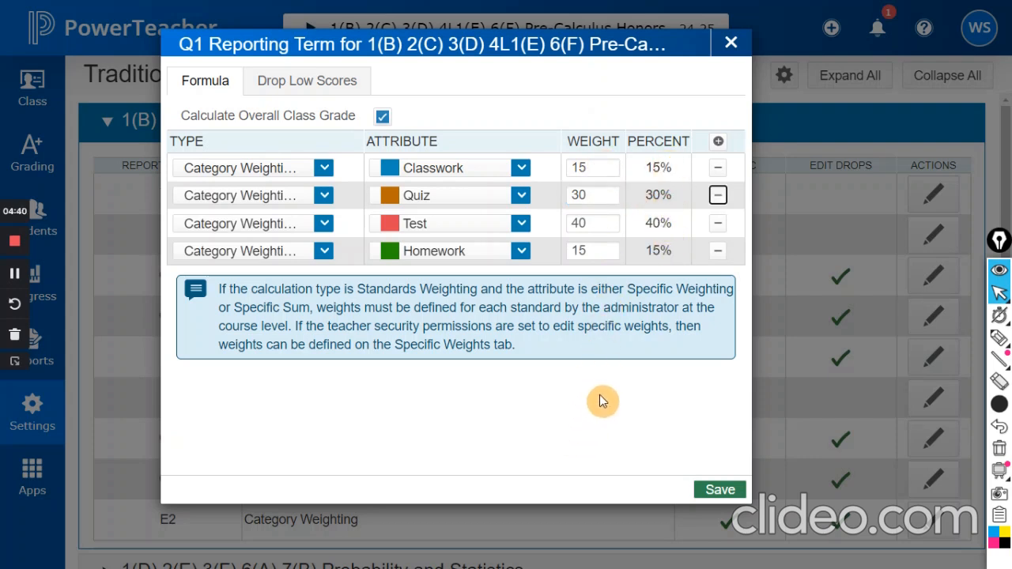
left_click(15, 280)
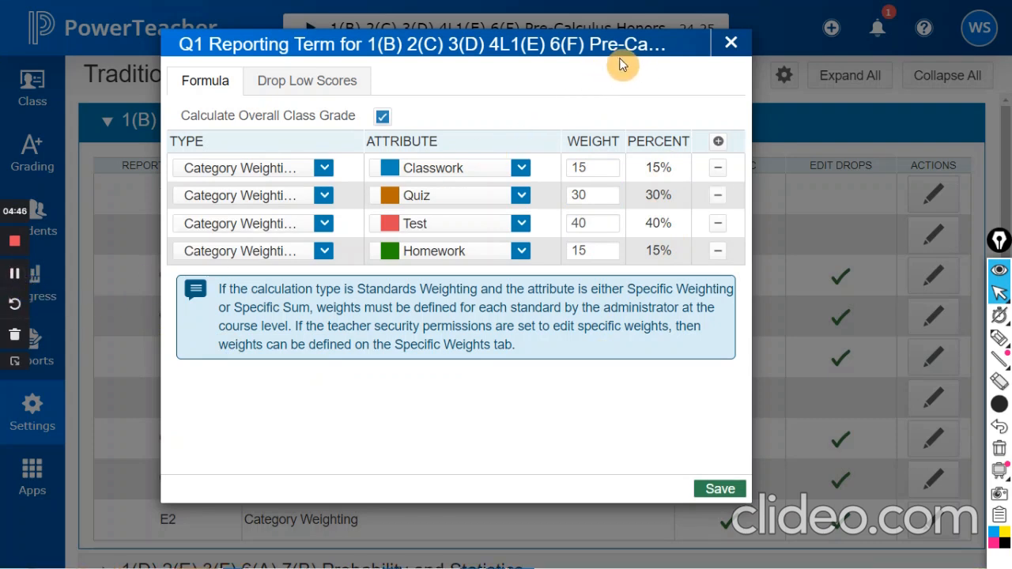
left_click(713, 490)
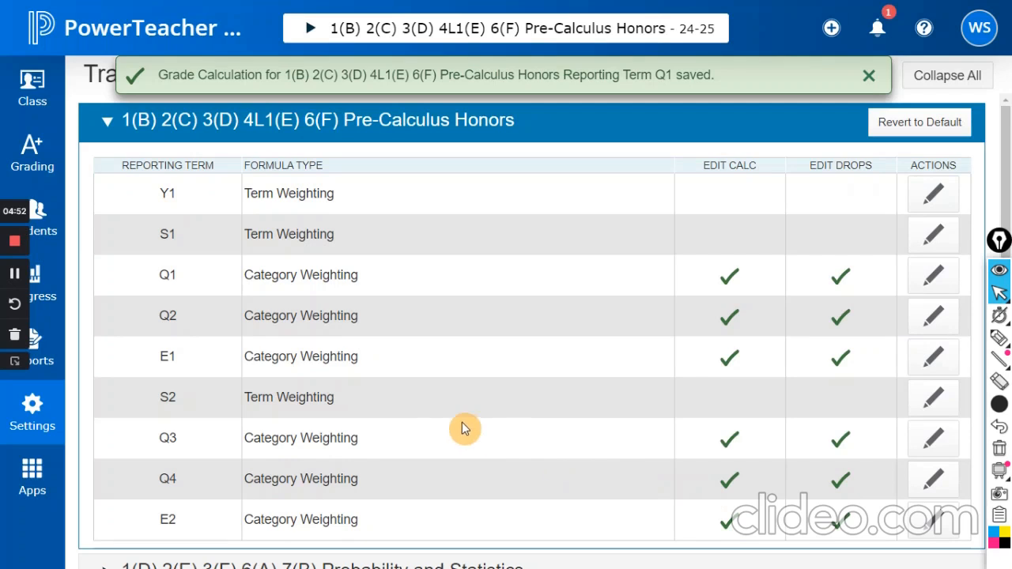
- Start copying traditional grade calculations within a class, with Pre-Calculus Honors as the source class and Q1 as the source reporting term
left_click(14, 278)
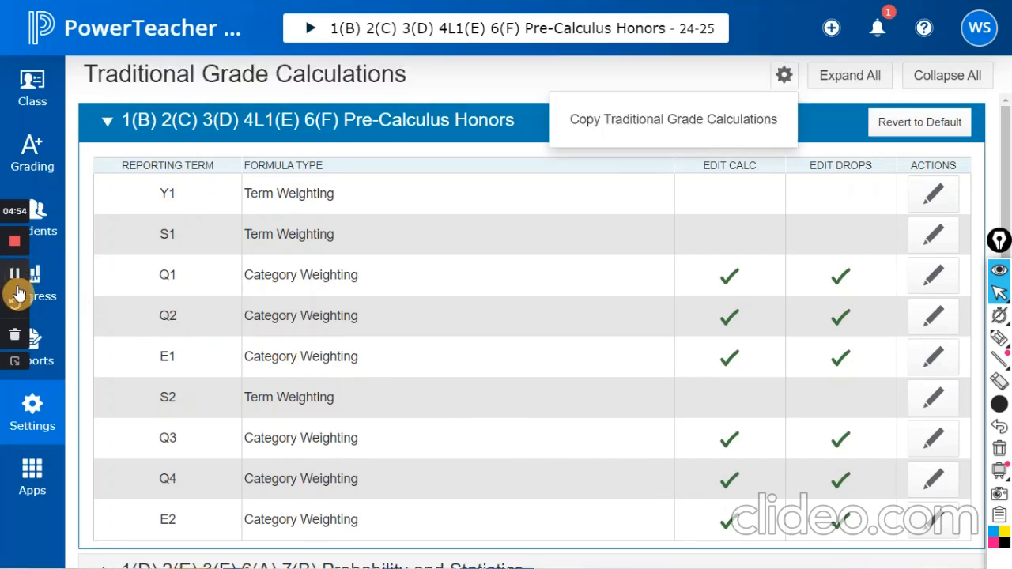
left_click(781, 78)
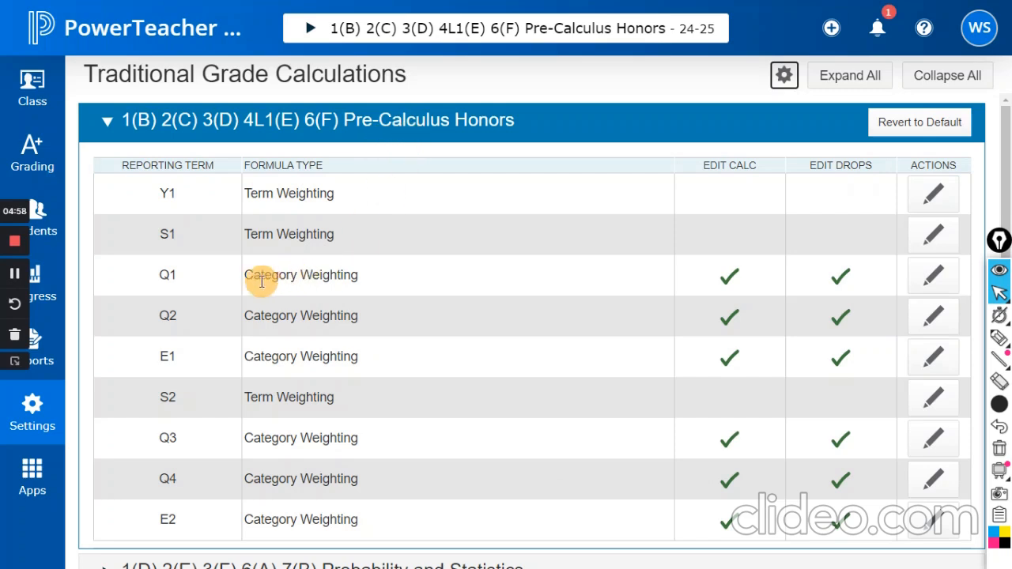
left_click(780, 76)
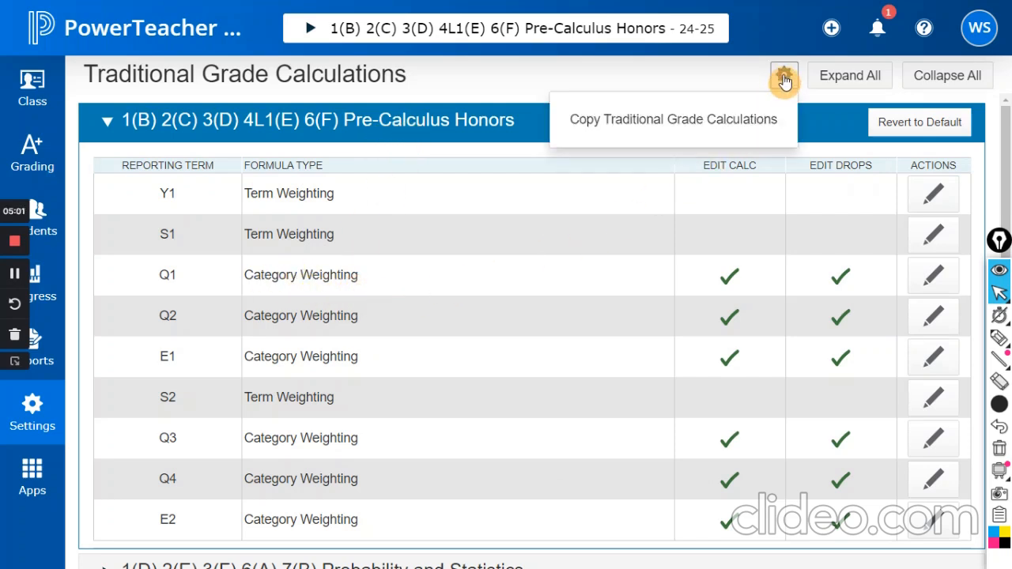
left_click(668, 124)
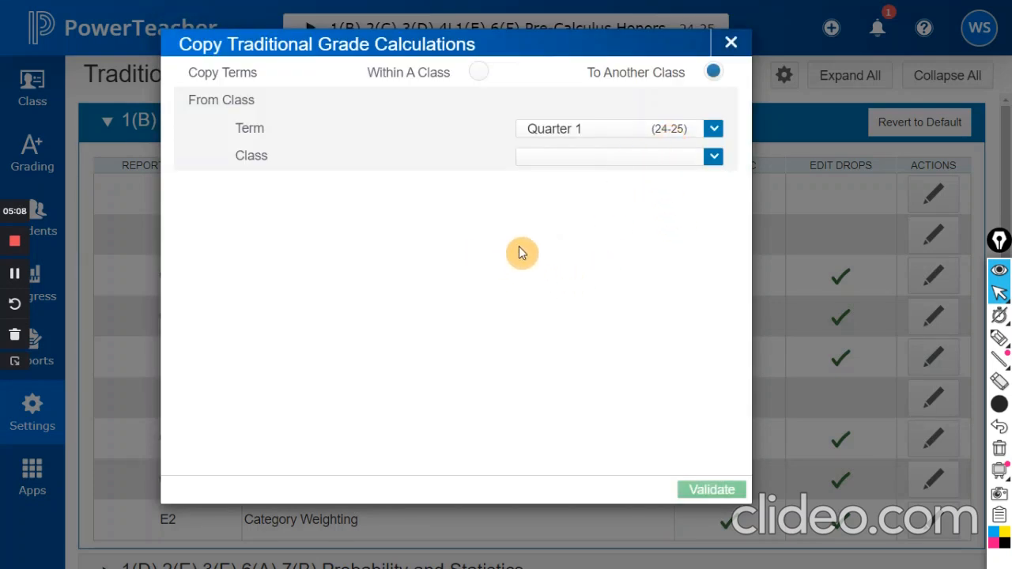
left_click(478, 77)
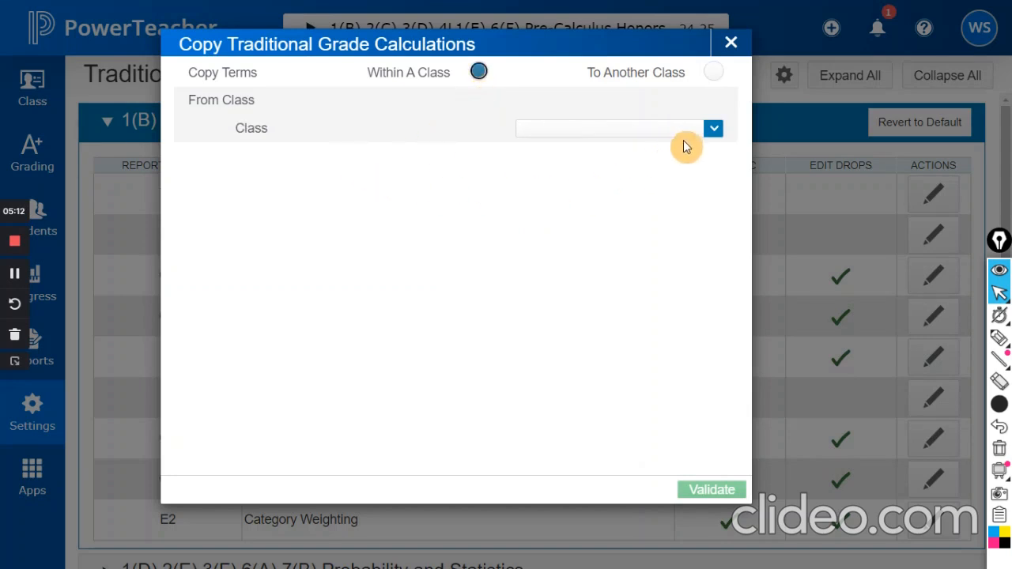
left_click(713, 132)
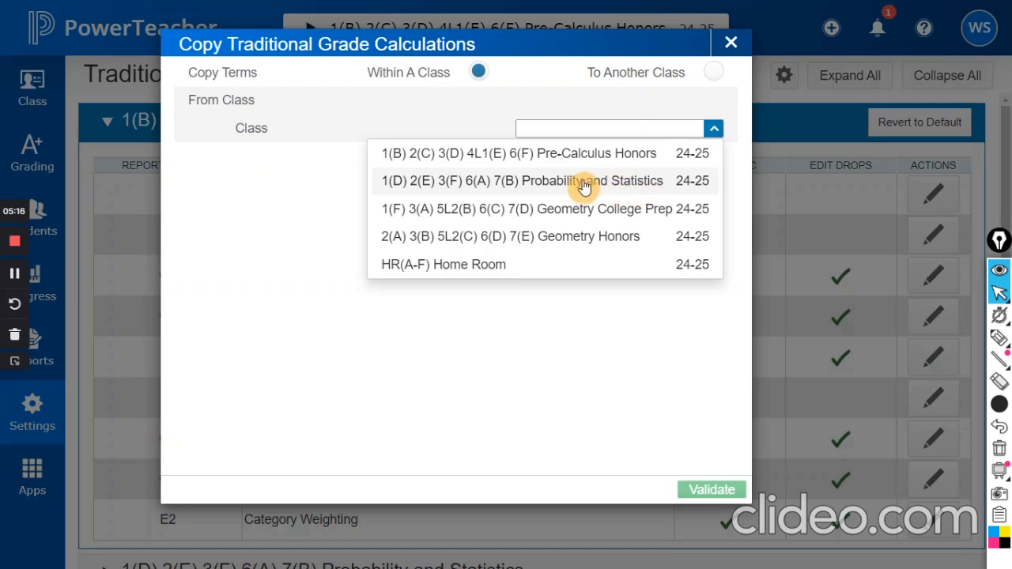
left_click(585, 154)
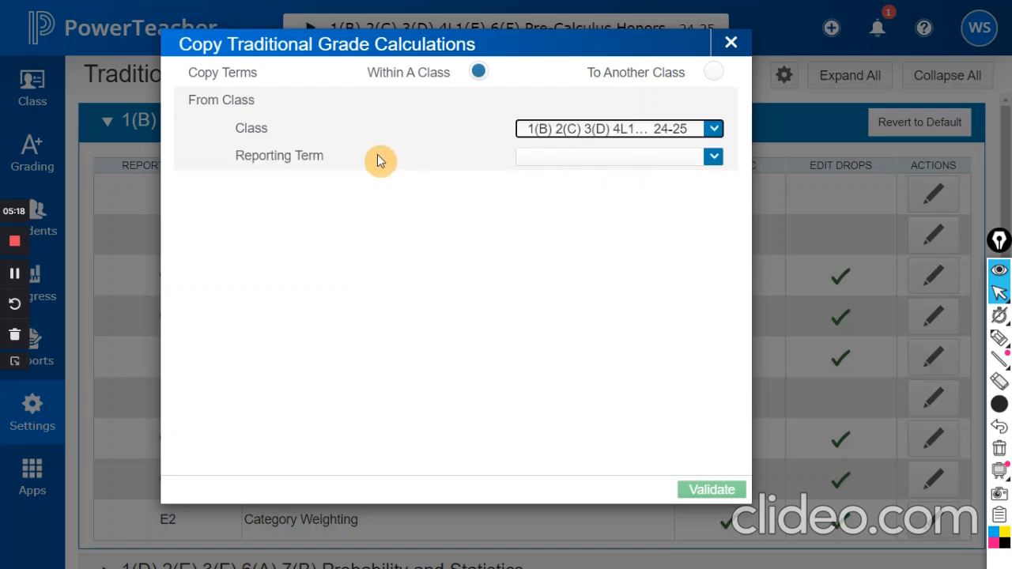
left_click(712, 161)
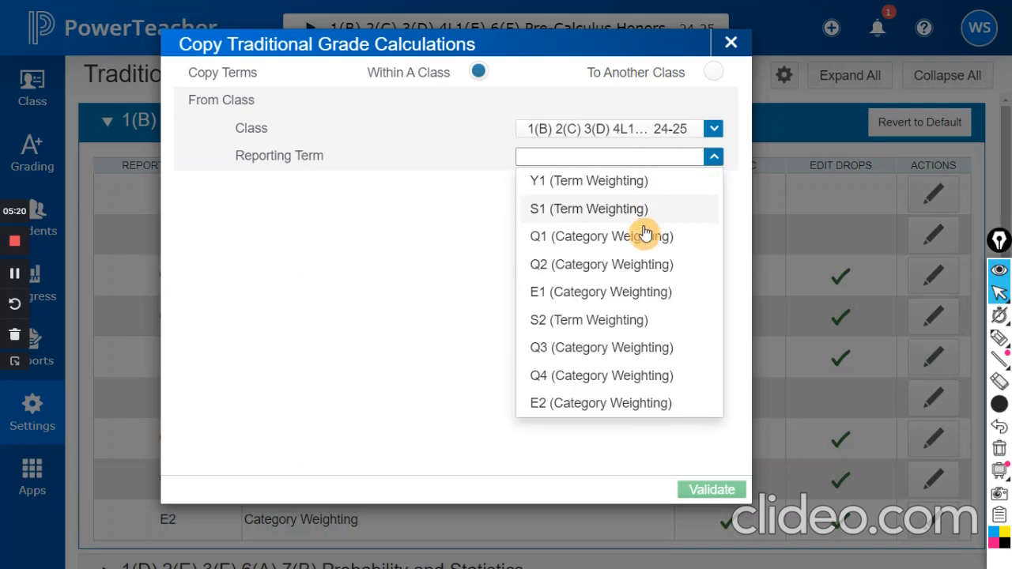
left_click(604, 237)
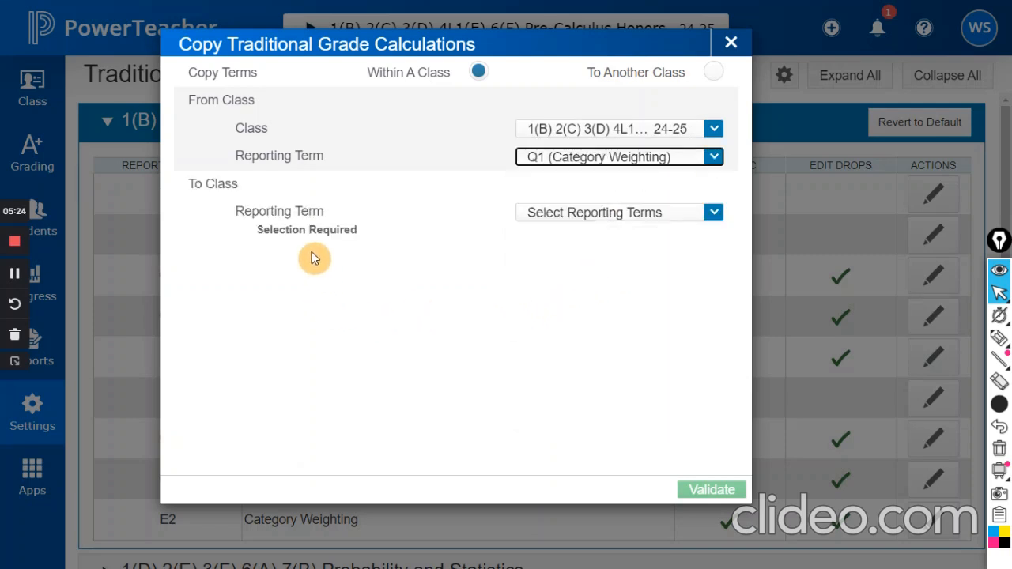
- Choose Q2, Q3 and Q4 as the target reporting terms, validate the selection and copy the Q1 calculation to them
left_click(711, 219)
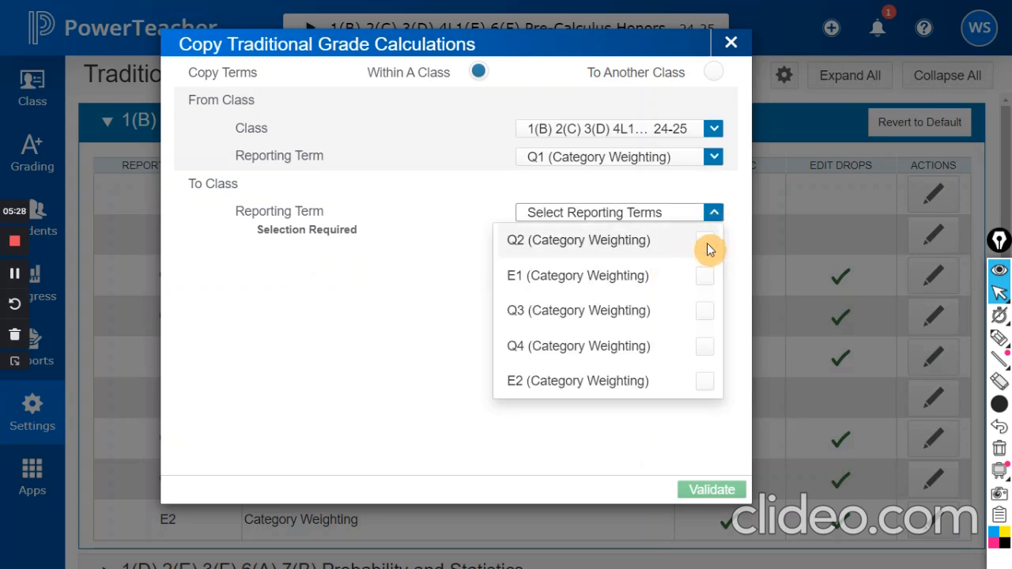
left_click(706, 243)
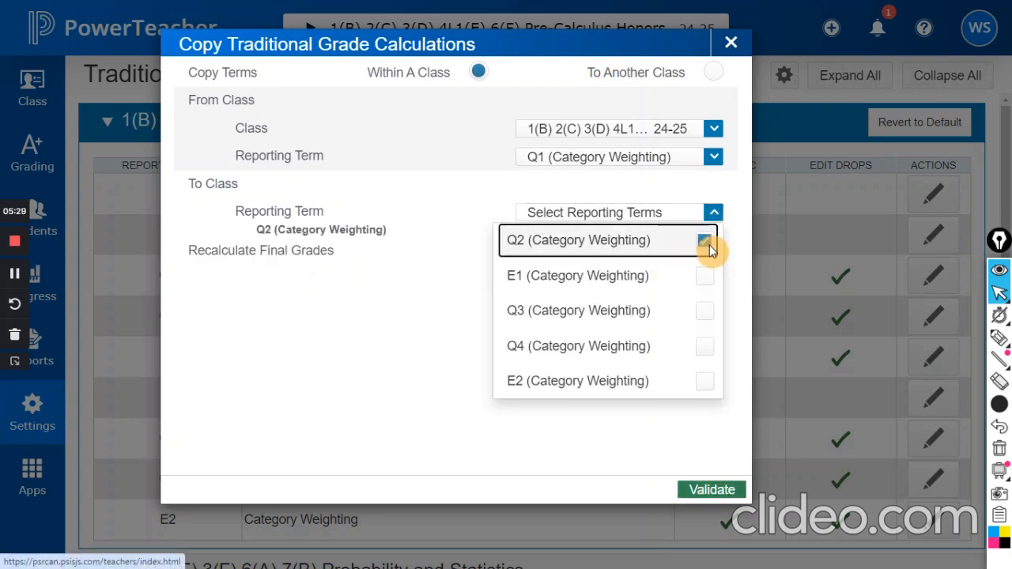
left_click(705, 315)
left_click(703, 346)
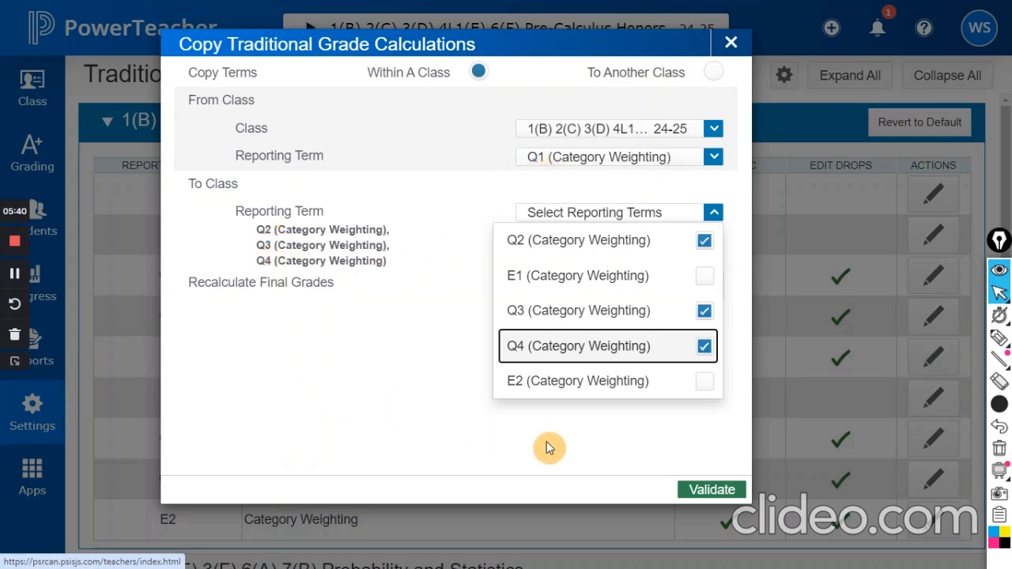
left_click(688, 447)
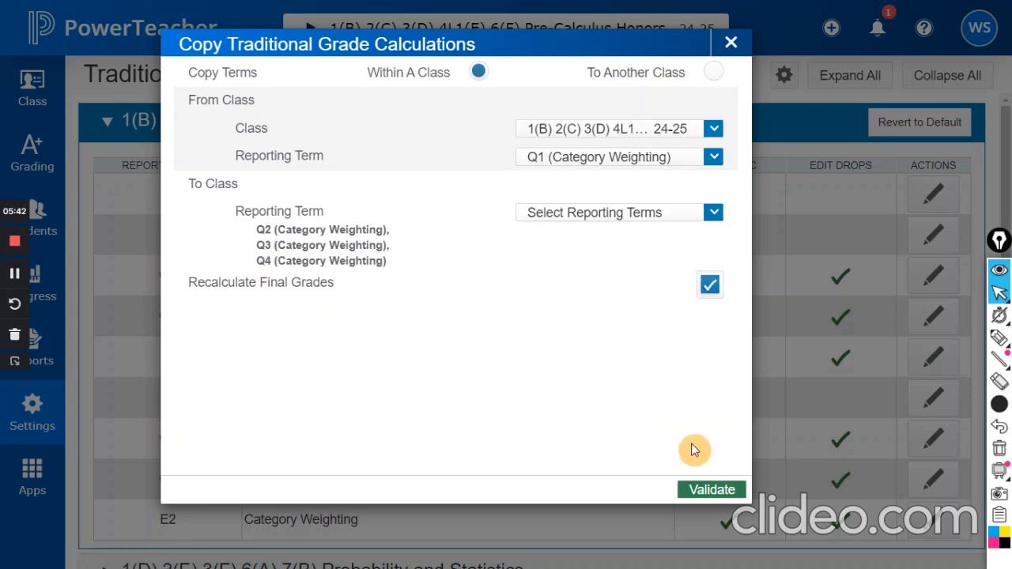
left_click(709, 493)
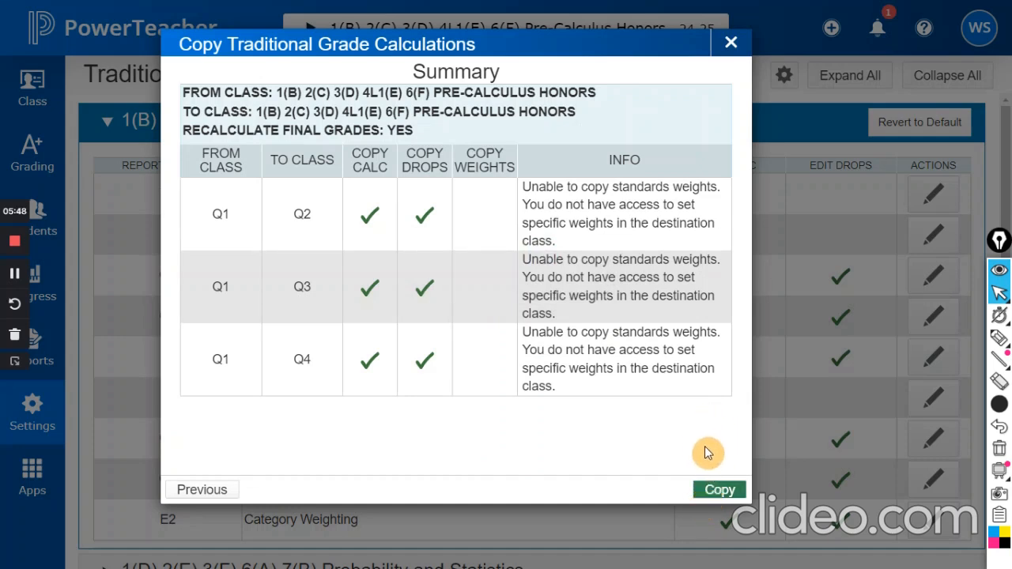
left_click(714, 491)
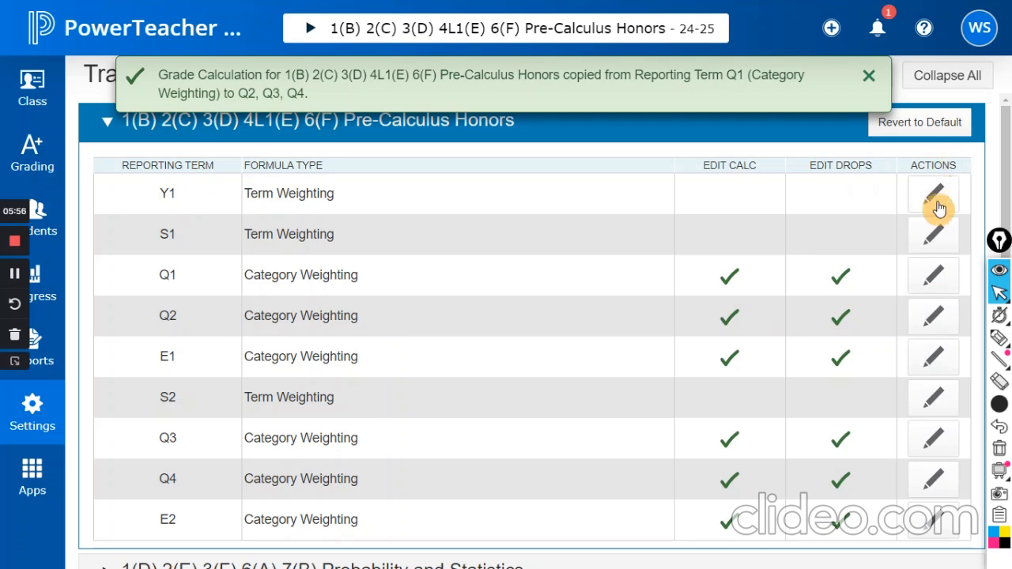
- Check the category weights in the Q2 and Q4 formulas of Pre-Calculus Honors, closing each by saving it
left_click(932, 325)
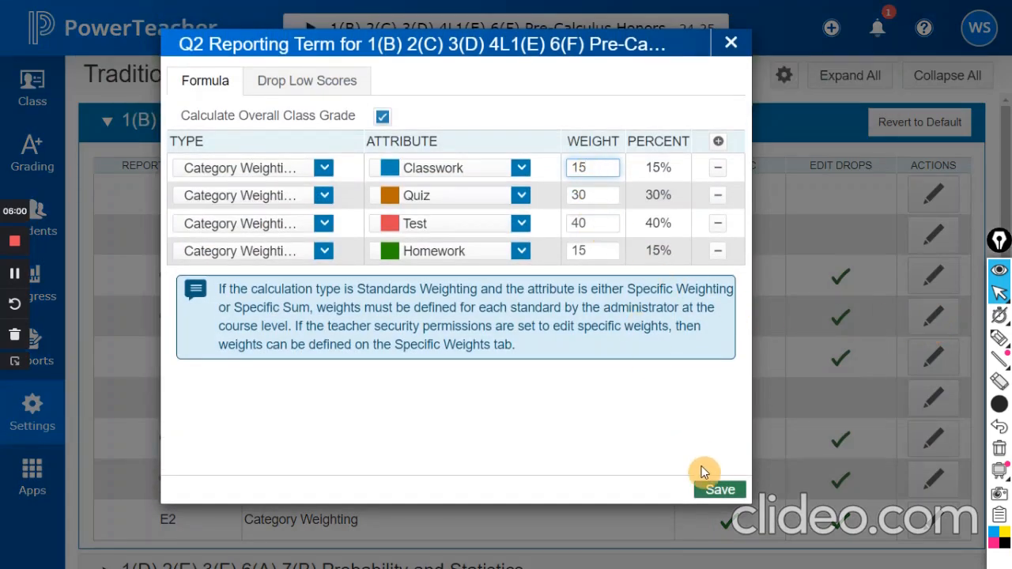
left_click(715, 491)
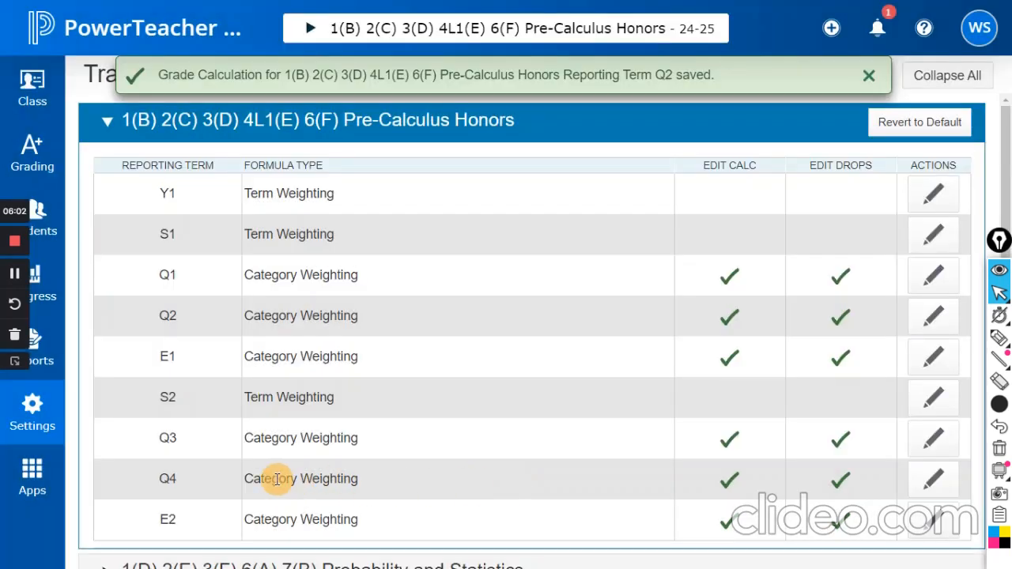
left_click(931, 478)
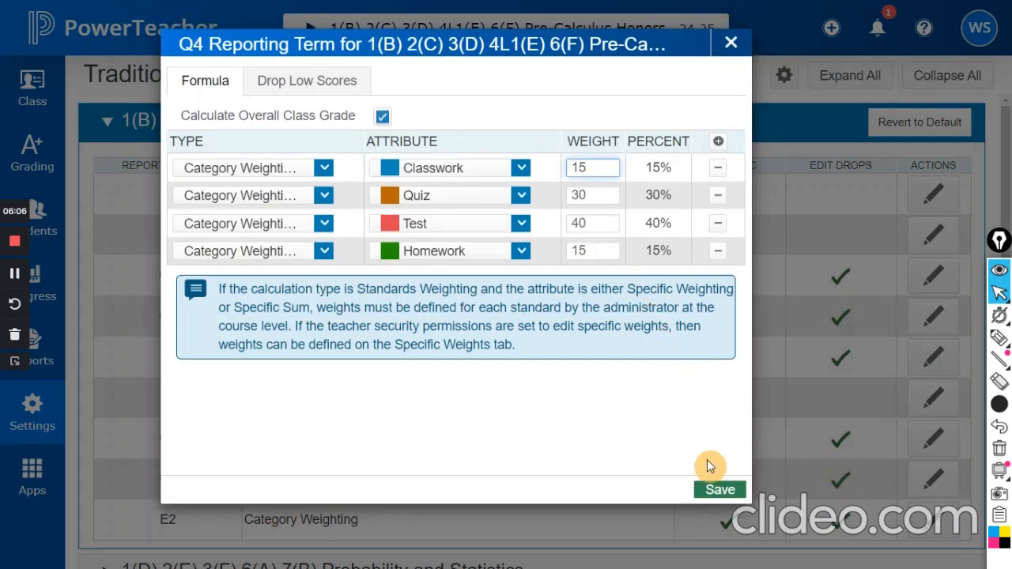
left_click(717, 491)
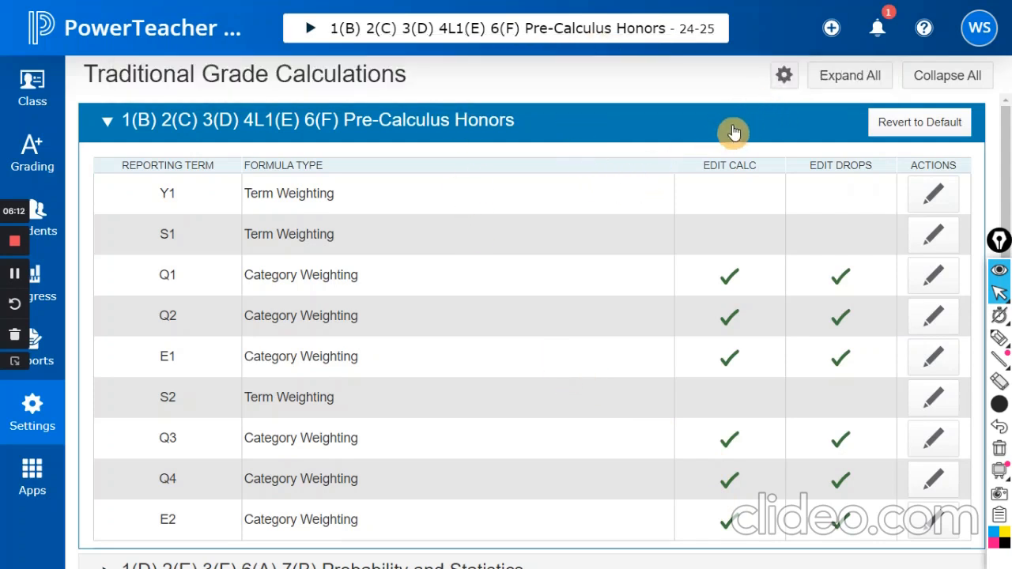
- Start copying grade calculations to another class, from Pre-Calculus Honors in Quarter 1, with Quarter 1 as the target term
left_click(784, 82)
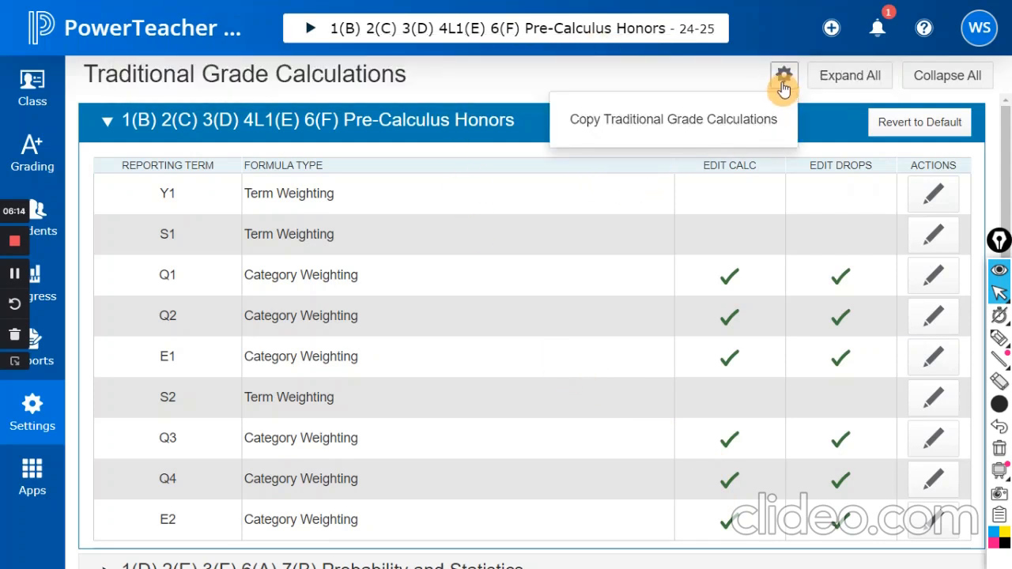
left_click(725, 123)
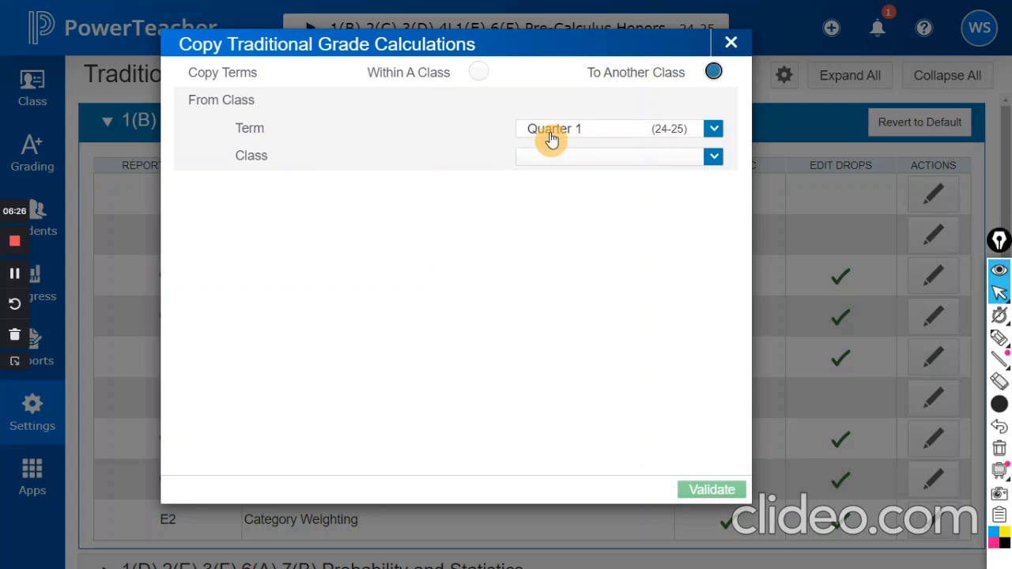
left_click(716, 164)
left_click(637, 186)
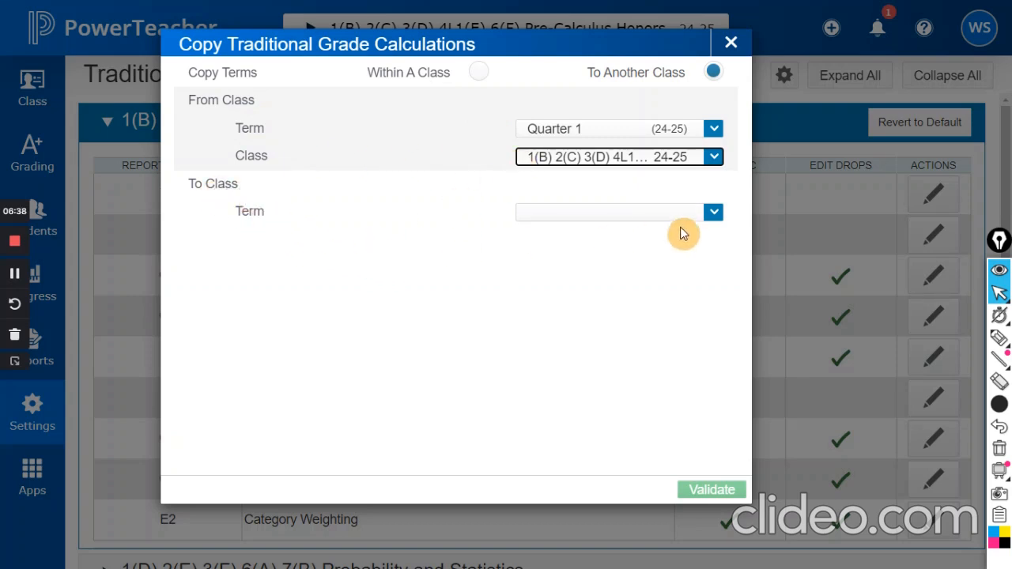
left_click(713, 215)
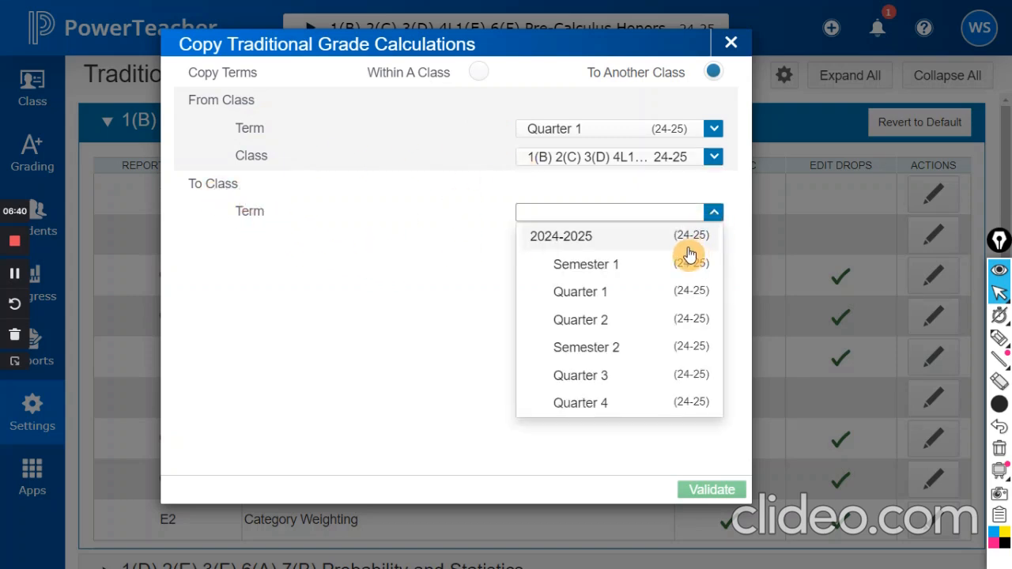
left_click(589, 294)
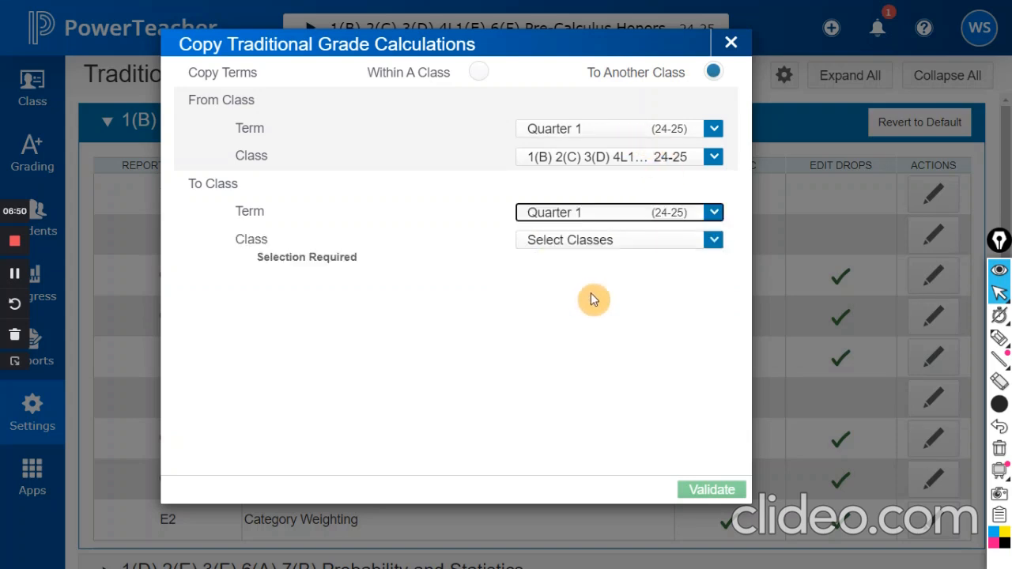
- Select all listed classes as copy targets, validate the selection, look through the summary and copy the grade calculations
left_click(711, 250)
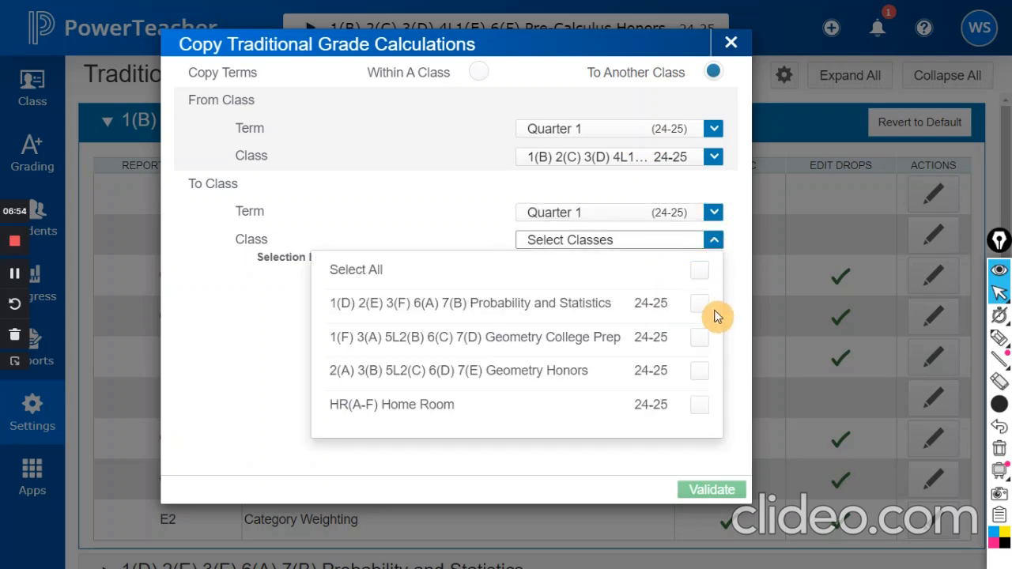
left_click(700, 271)
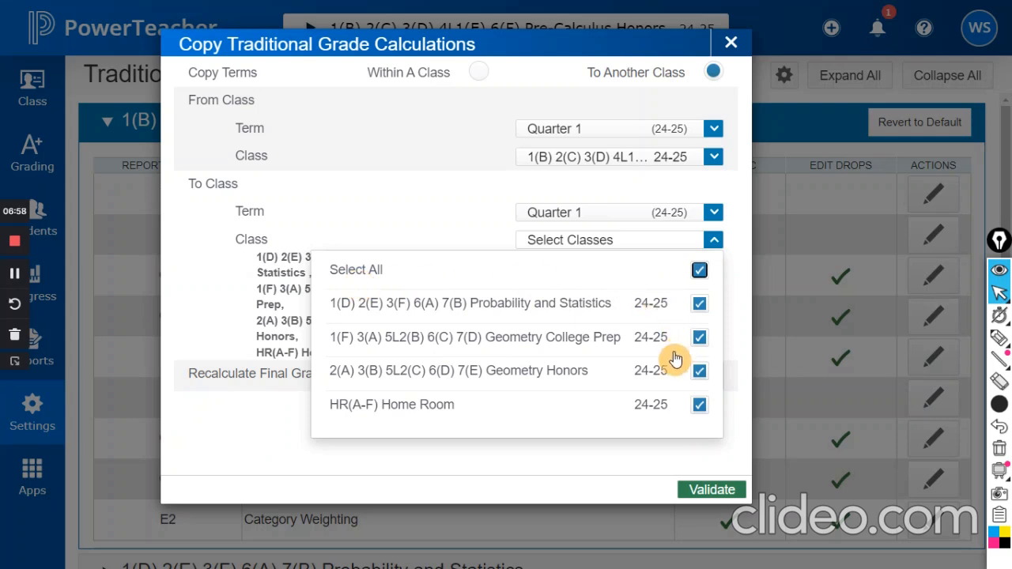
left_click(595, 465)
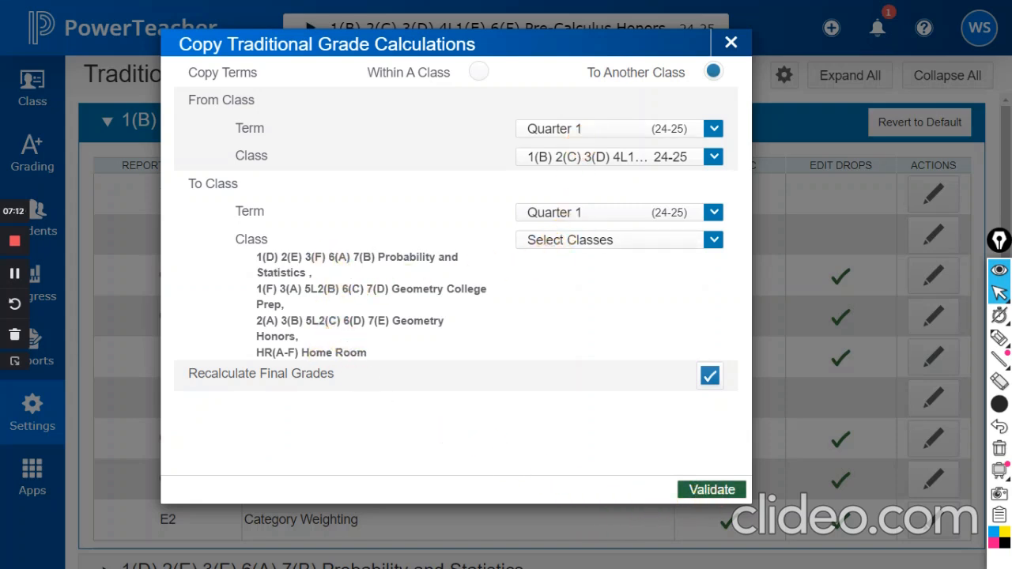
left_click(705, 492)
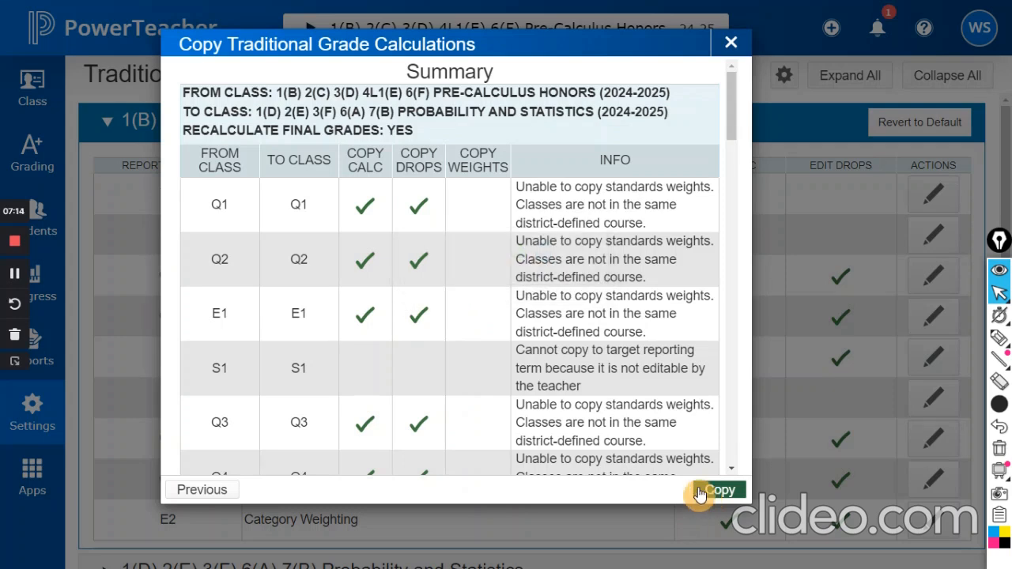
left_click(728, 124)
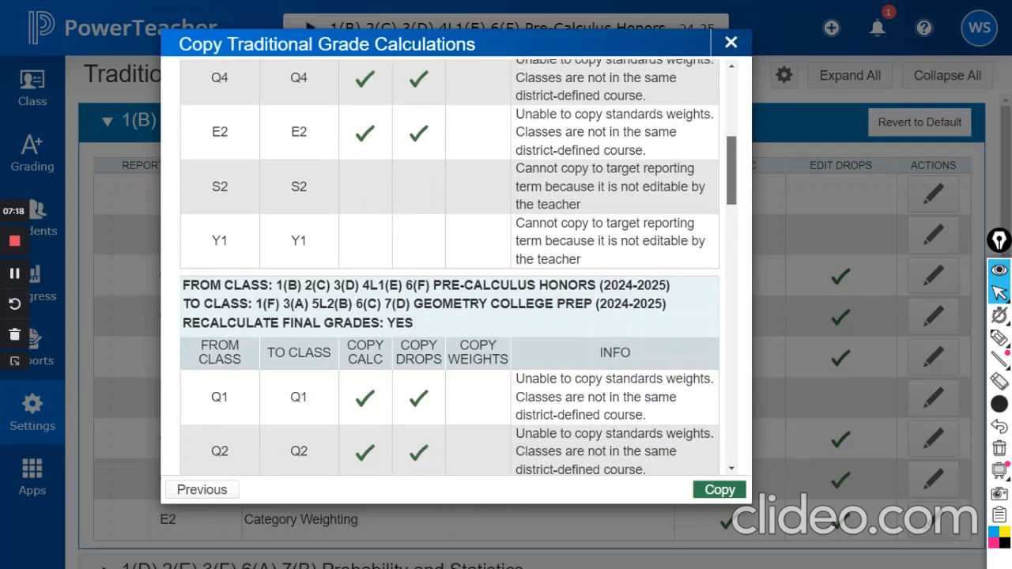
left_click(720, 492)
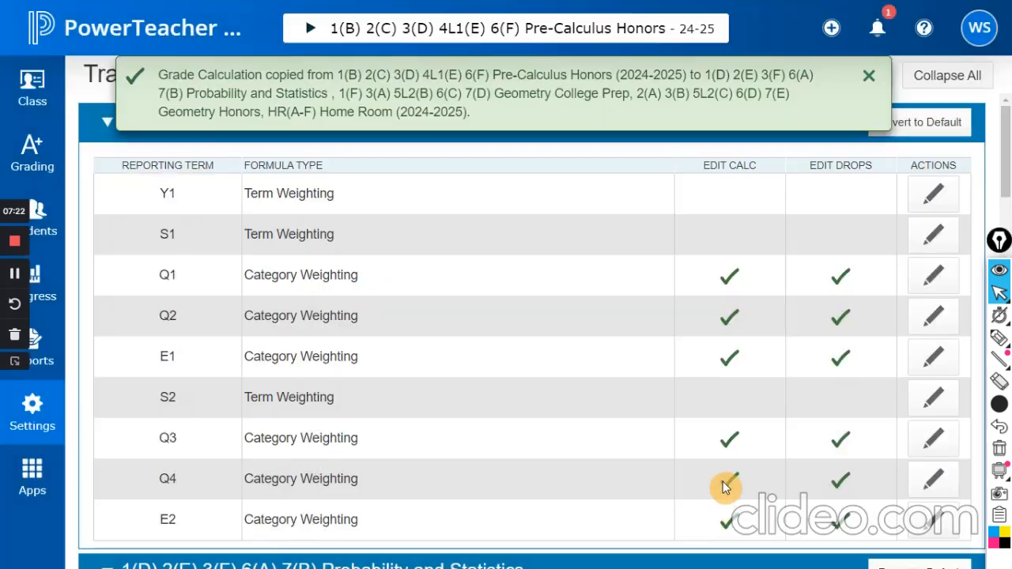
- Switch to Probability and Statistics and check the category weights in its Q1, Q2 and Q4 formulas, closing each by saving it
left_click(316, 32)
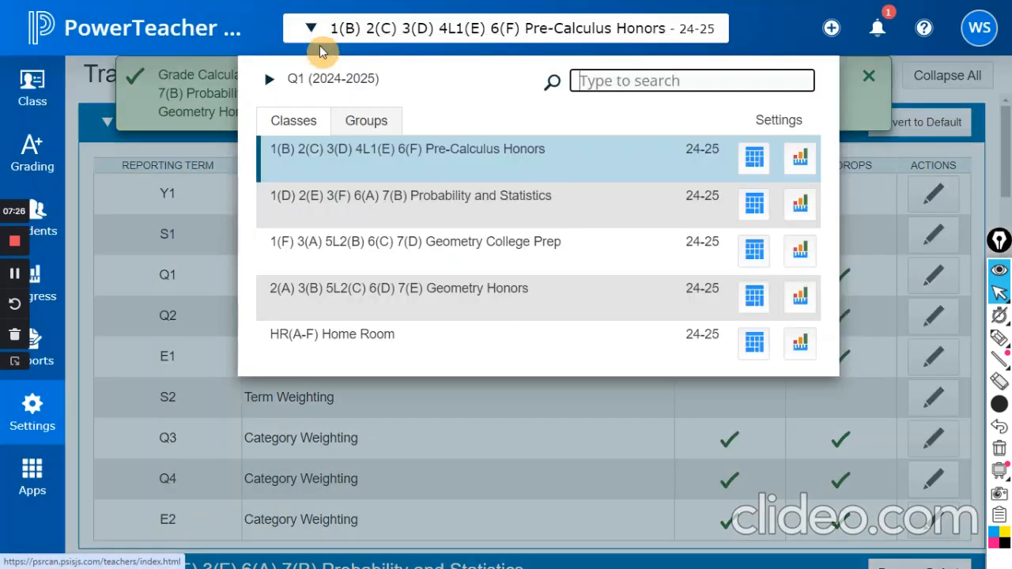
left_click(427, 203)
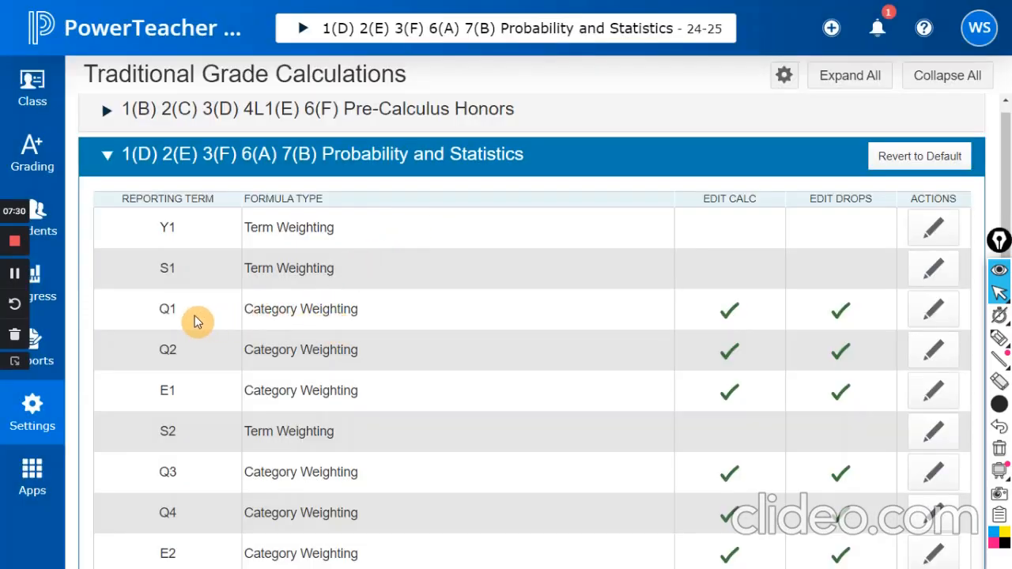
left_click(934, 312)
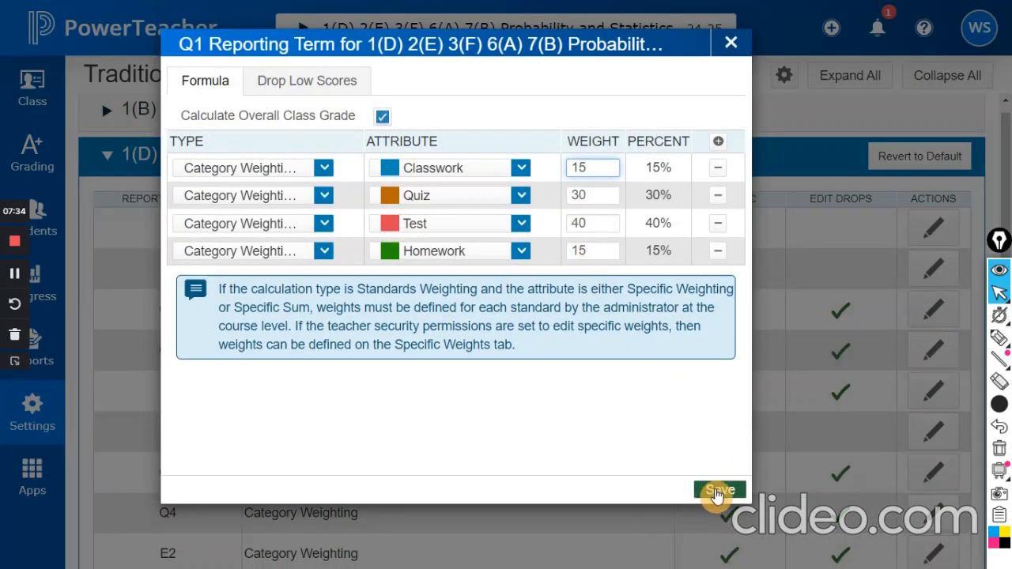
left_click(720, 488)
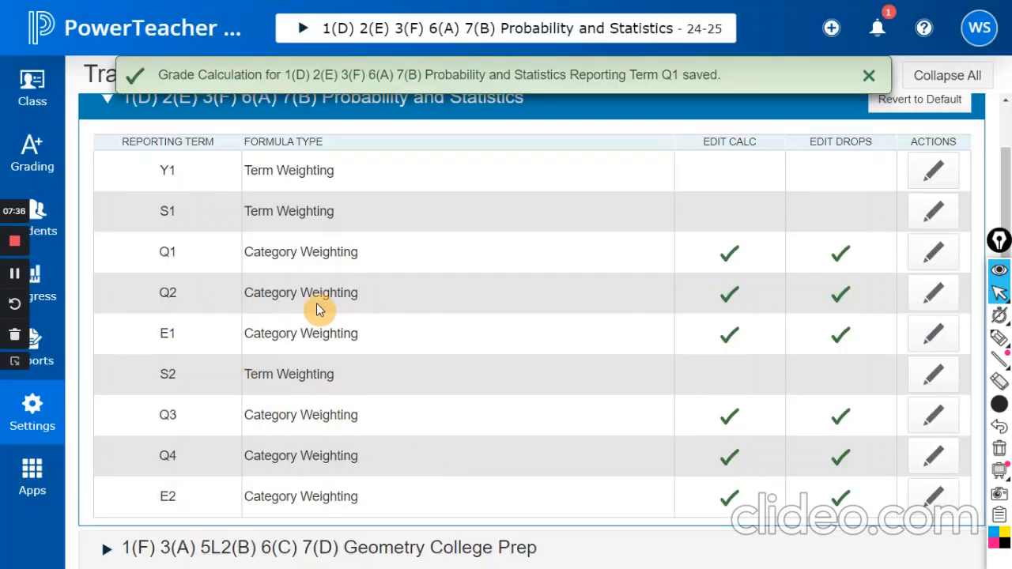
left_click(926, 299)
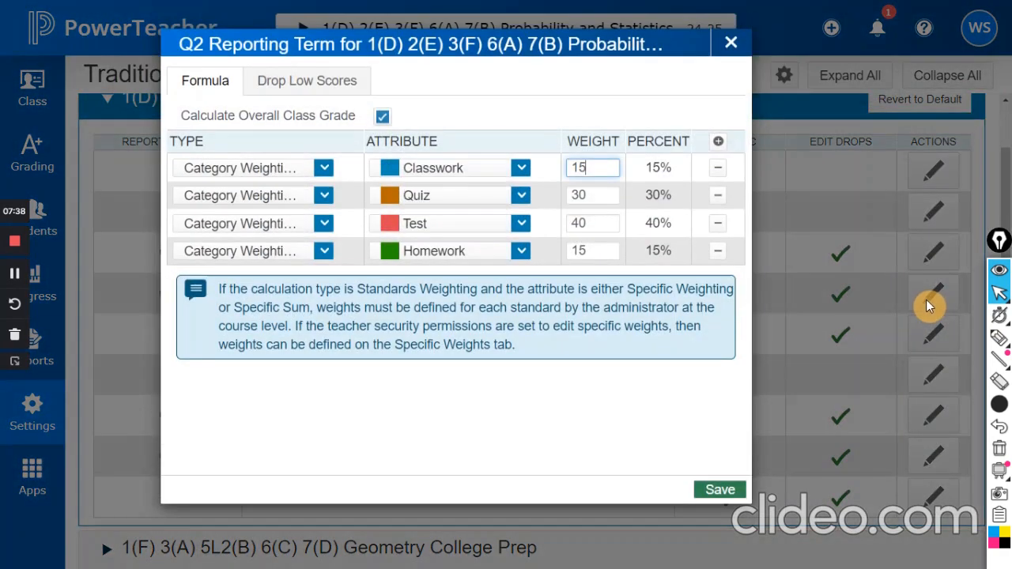
left_click(714, 490)
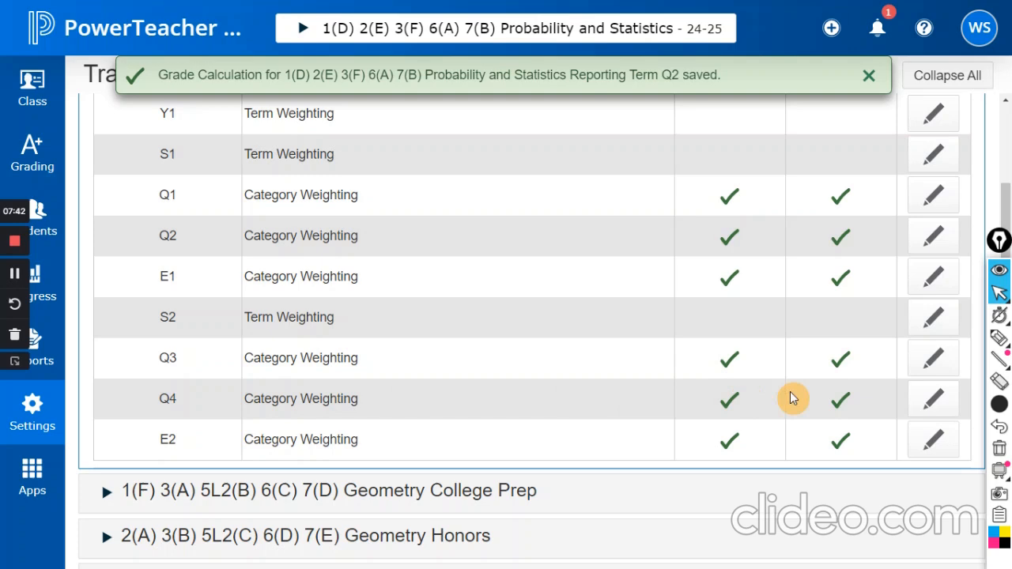
left_click(933, 404)
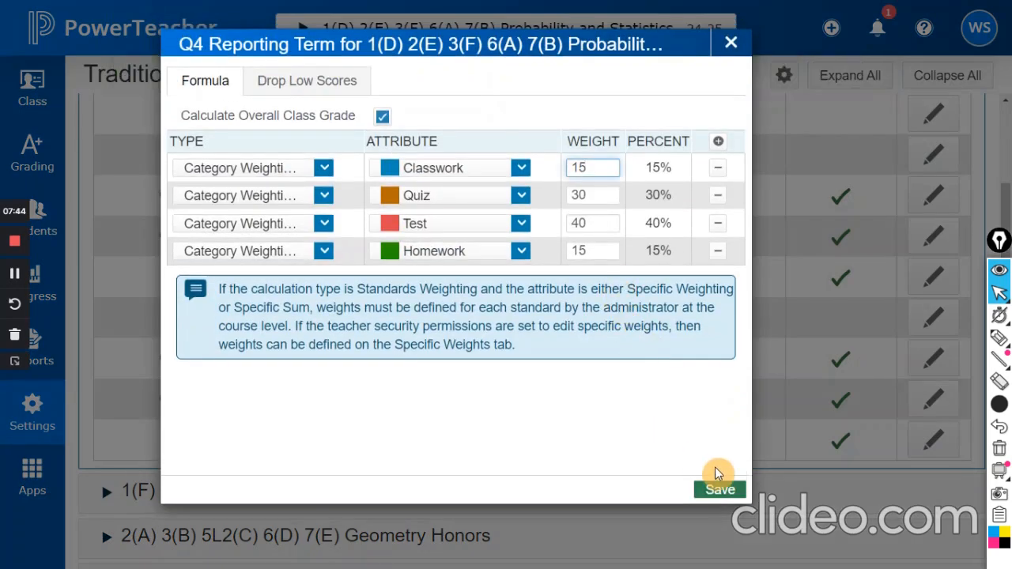
left_click(719, 491)
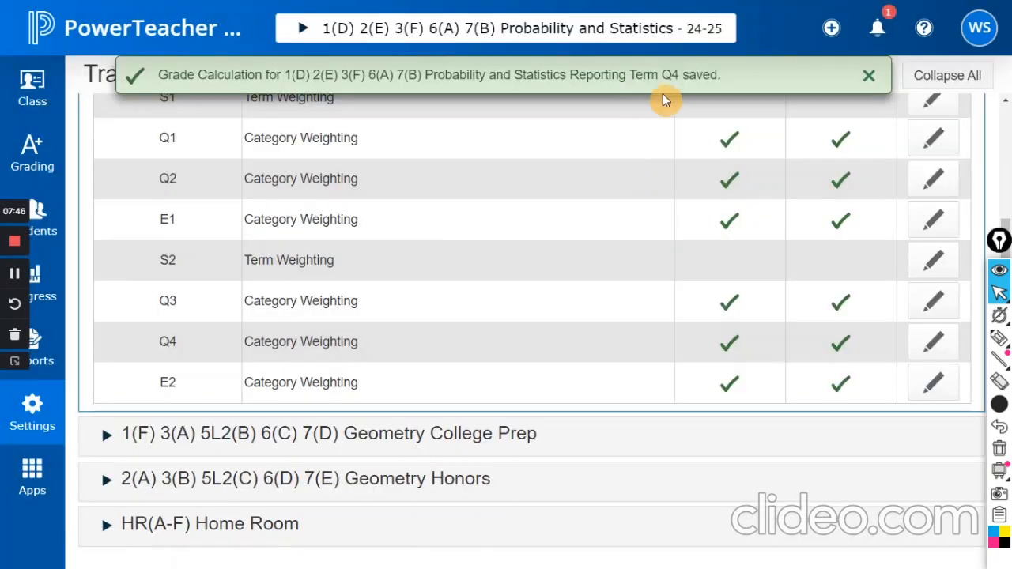
- Switch to Geometry Honors and check the category weights in its Q2 and Q4 formulas, closing each by saving it
left_click(314, 32)
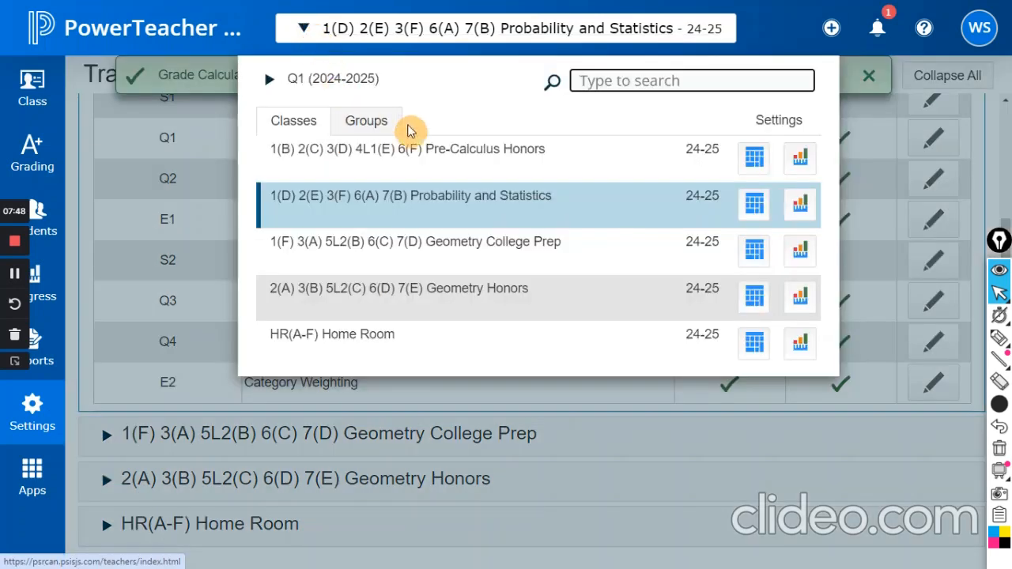
left_click(452, 289)
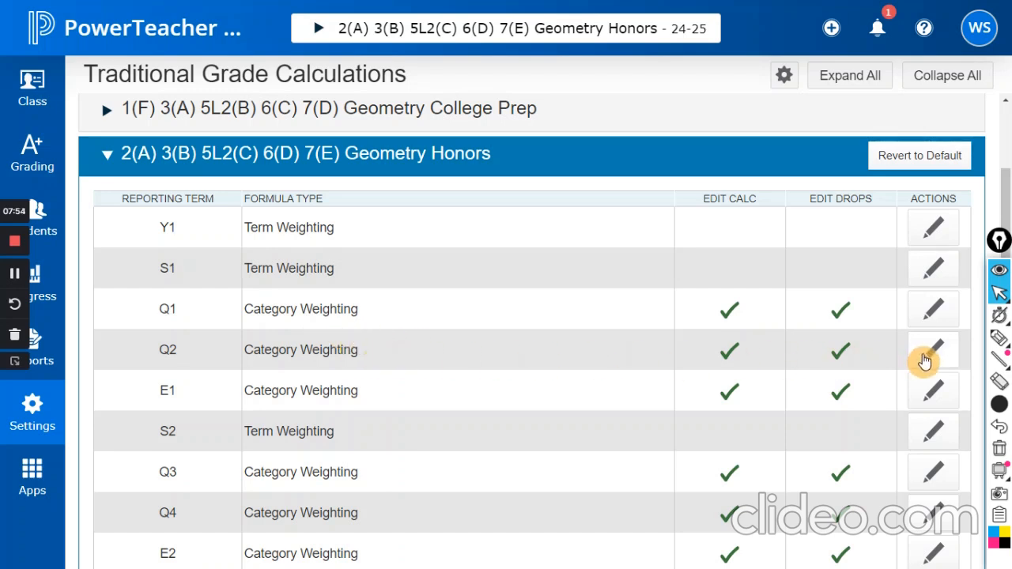
left_click(925, 362)
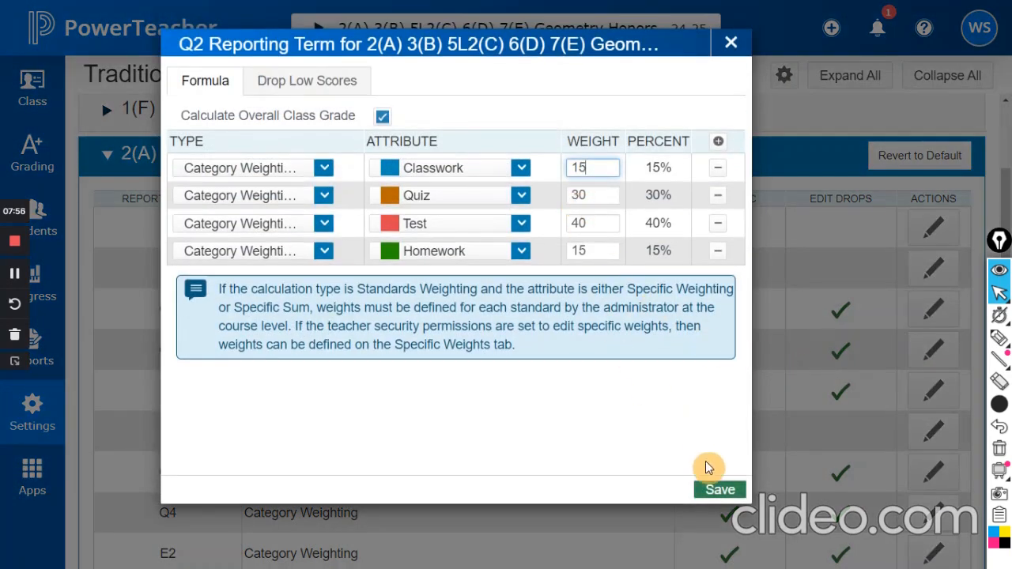
left_click(718, 489)
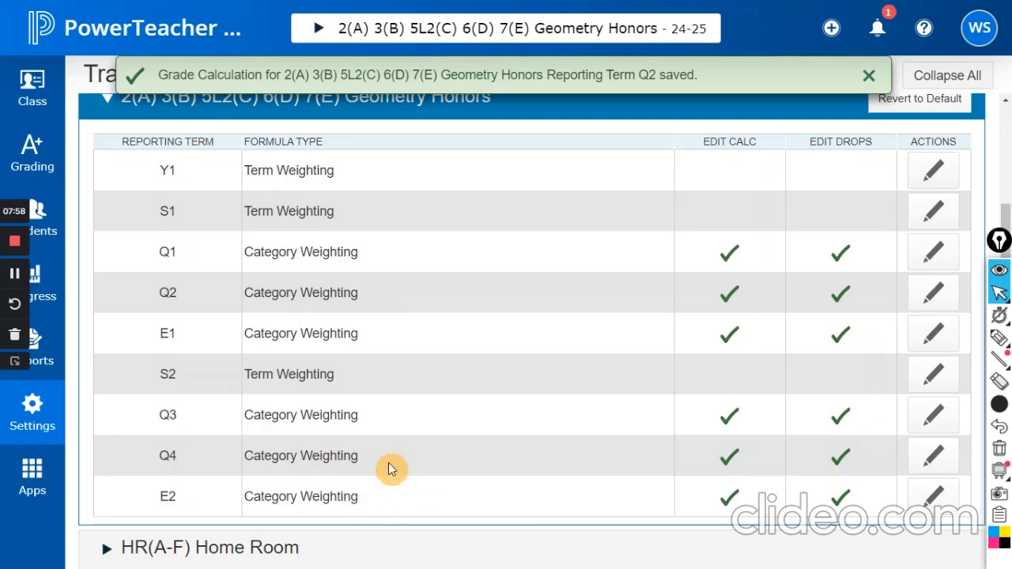
left_click(926, 459)
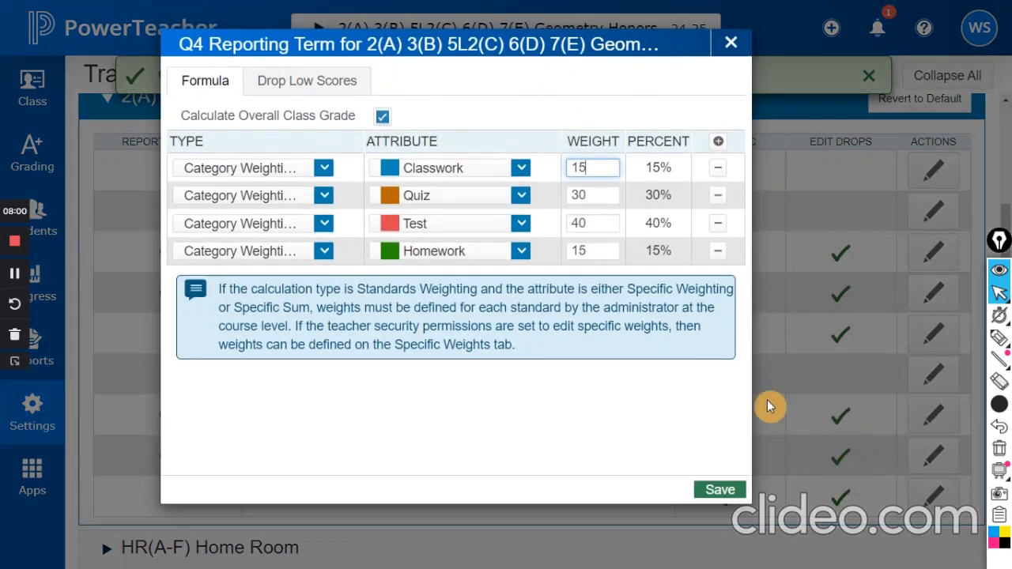
left_click(718, 490)
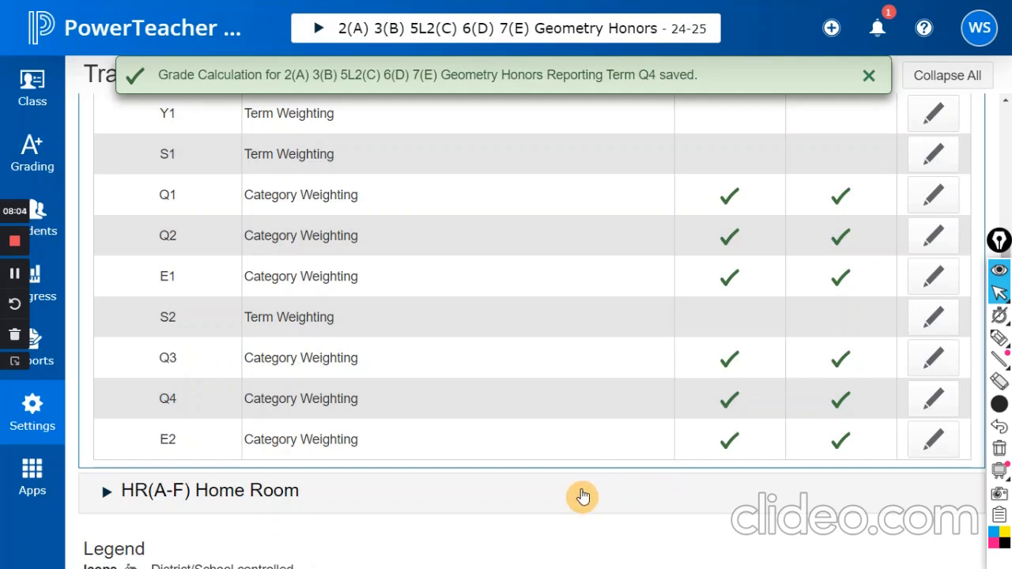
scroll(585, 502, "up", 1)
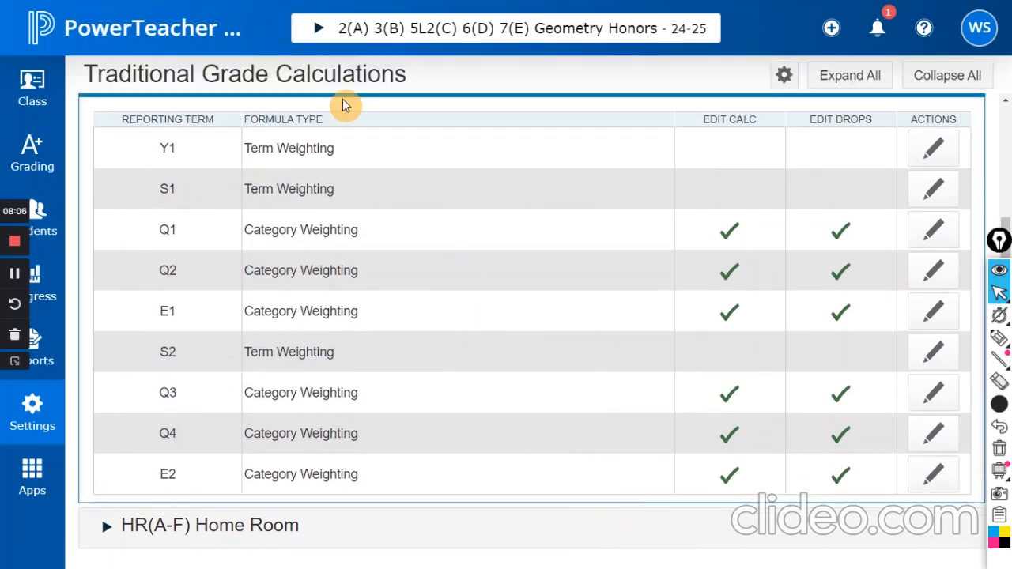
left_click(320, 36)
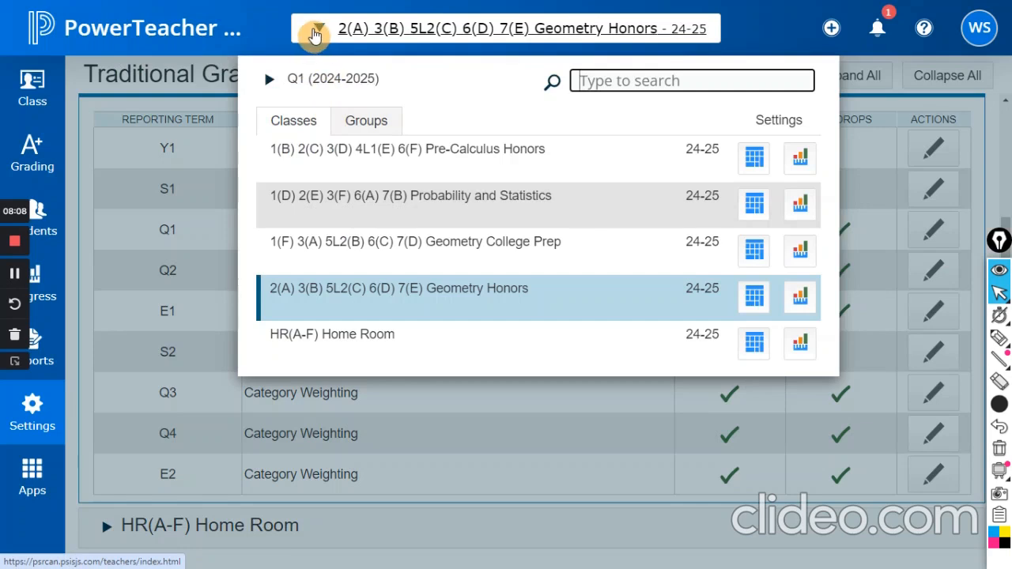
left_click(318, 34)
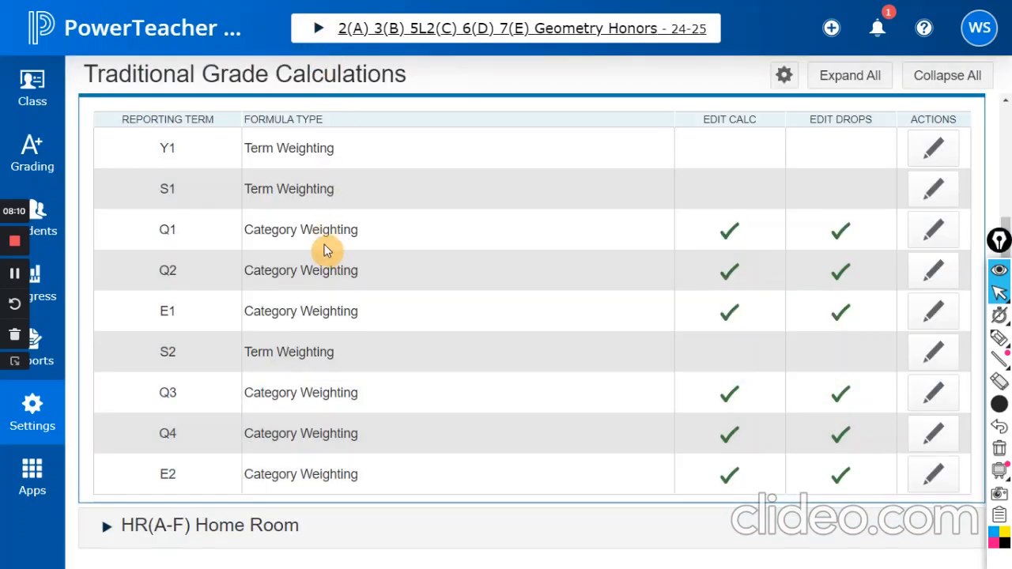